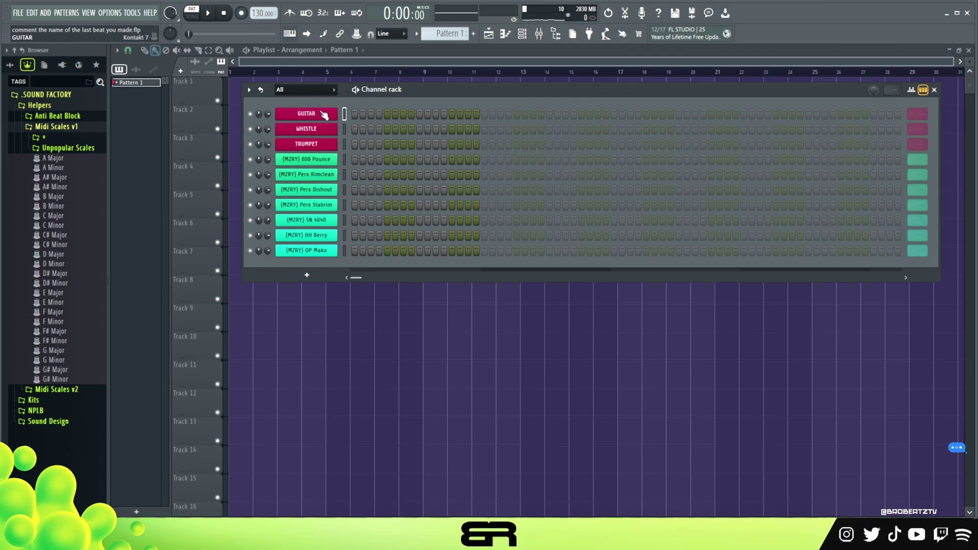
# Step: Open the GUITAR channel's Kontakt instrument to view its loaded patch, and close it
pyautogui.click(328, 115)
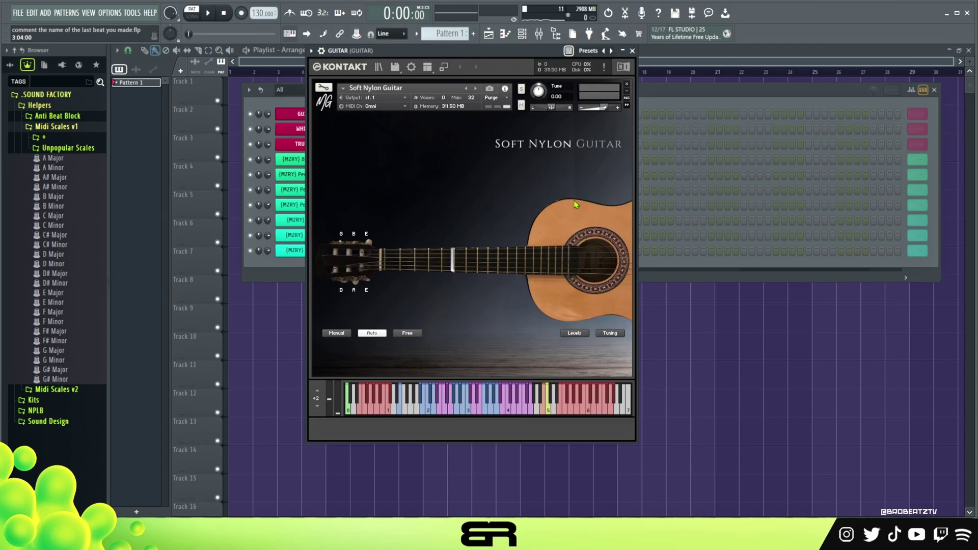
pyautogui.click(632, 51)
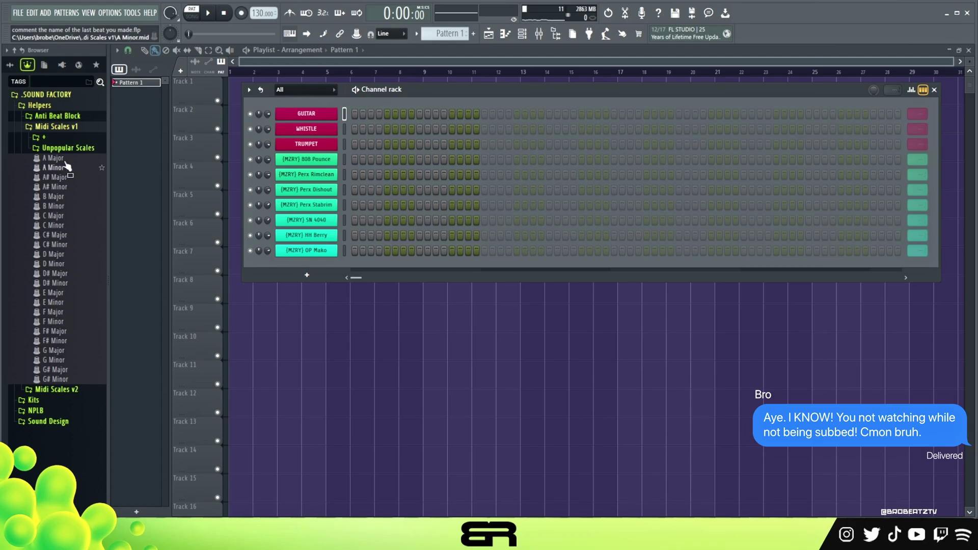
# Step: Add the Harmonic Minor scale from Unpopular Scales as a new channel and transpose all its notes up three semitones, starting on F#2
pyautogui.click(63, 147)
pyautogui.moveTo(58, 217); pyautogui.dragTo(298, 111)
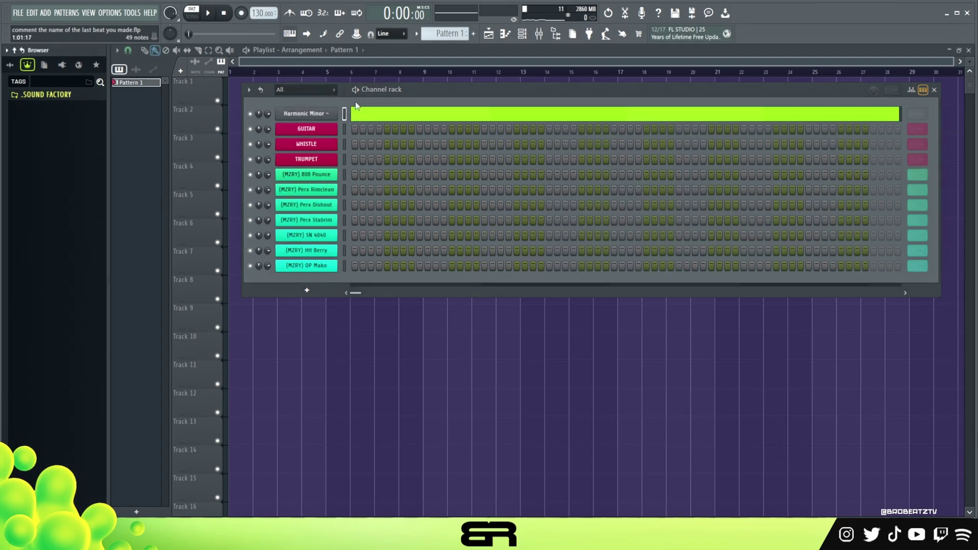
pyautogui.click(388, 120)
pyautogui.scroll(-2, 377, 114)
pyautogui.hotkey('ctrl', 'a')
pyautogui.scroll(-2, 309, 161)
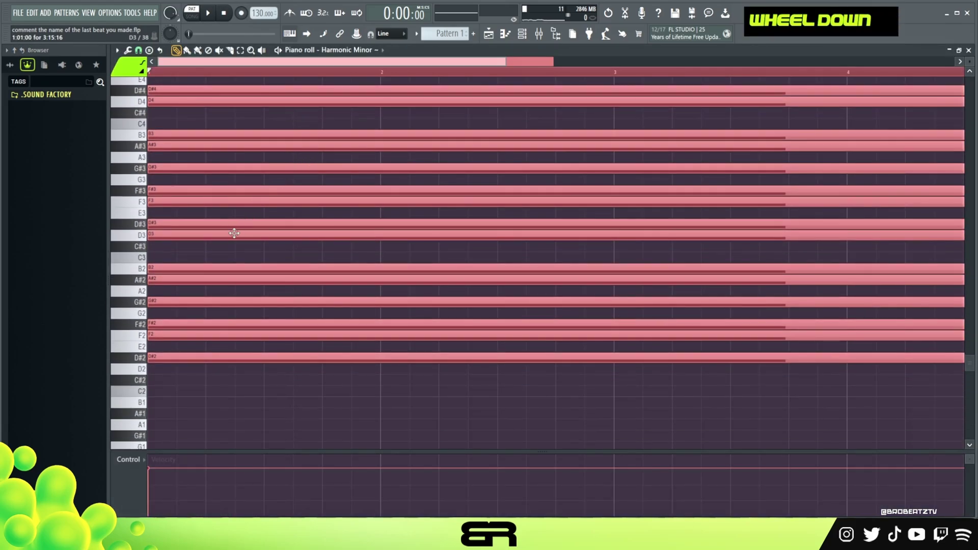
pyautogui.moveTo(181, 361); pyautogui.dragTo(181, 322)
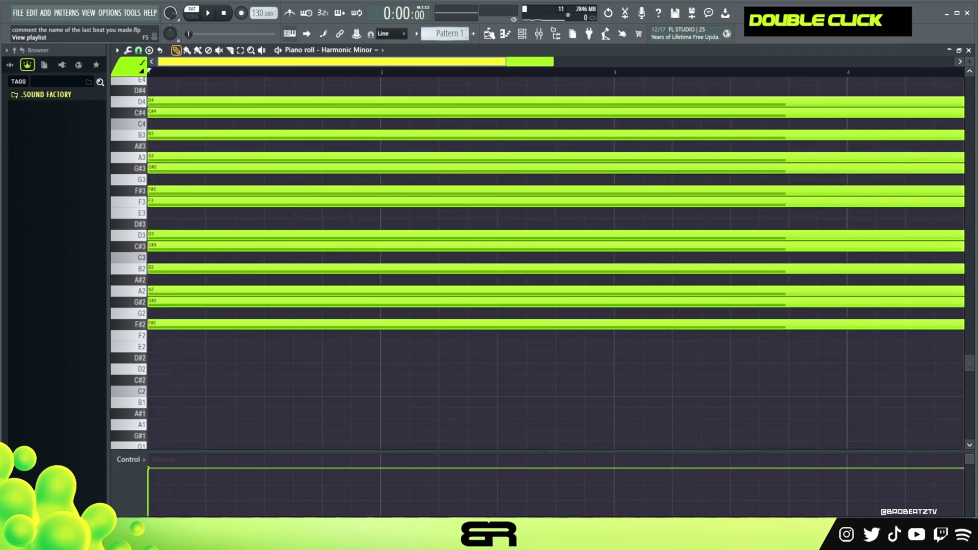
# Step: In the GUITAR channel's piano roll, draw a one-bar F#3 note in bar 1 and a one-bar F3 note in bar 2
pyautogui.click(488, 34)
pyautogui.click(523, 36)
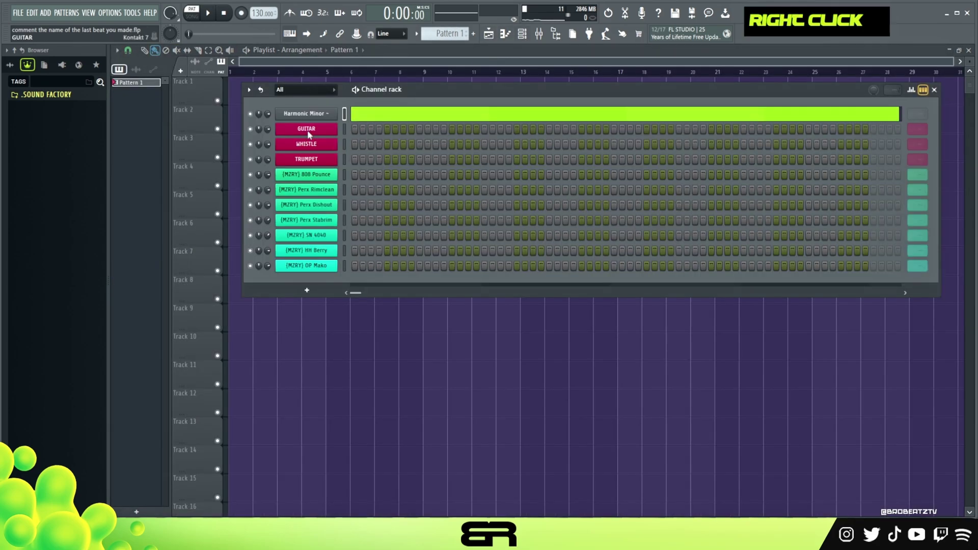
pyautogui.rightClick(308, 132)
pyautogui.click(352, 129)
pyautogui.scroll(4, 231, 219)
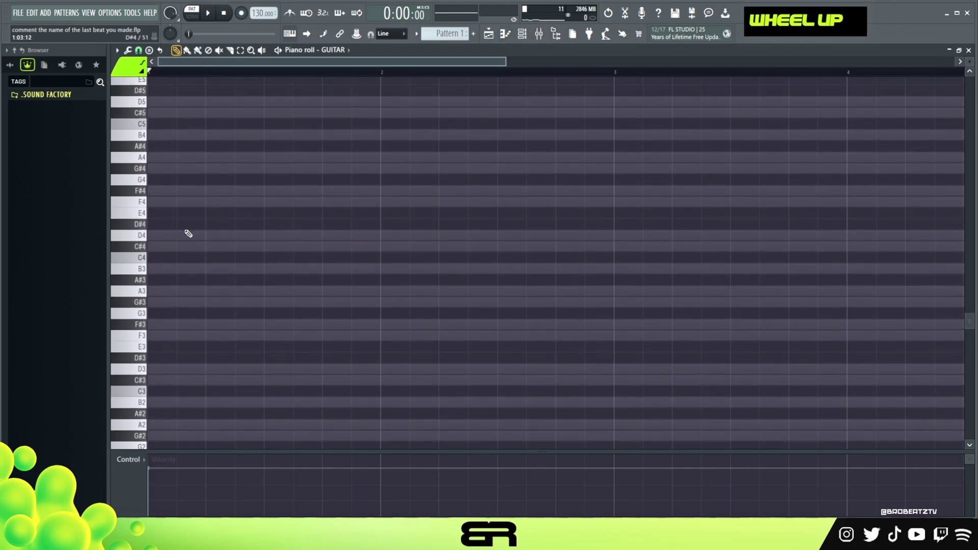
pyautogui.click(161, 315)
pyautogui.moveTo(241, 314); pyautogui.dragTo(241, 325)
pyautogui.keyDown('ctrl'); pyautogui.click(232, 325); pyautogui.keyUp('ctrl')
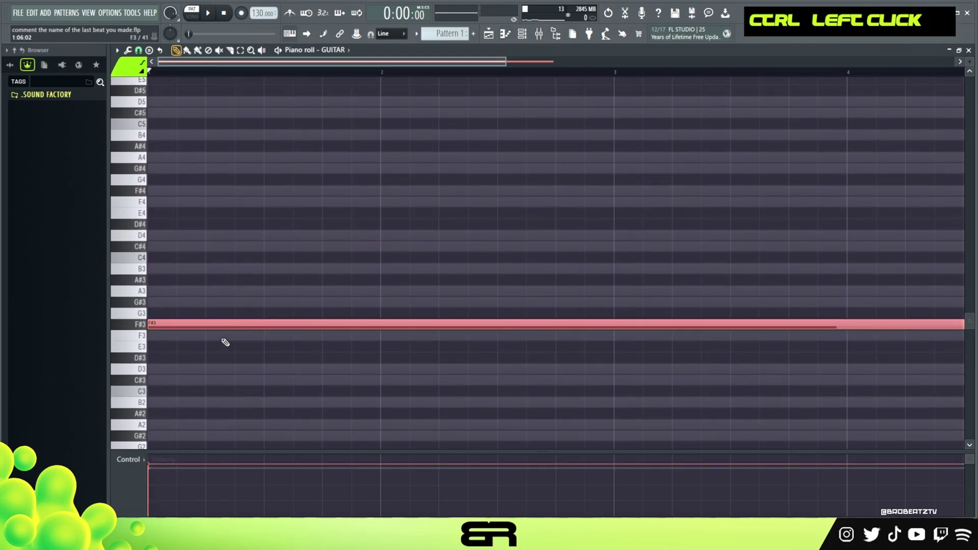
pyautogui.hotkey('shift', 'd')
pyautogui.moveTo(177, 327); pyautogui.dragTo(371, 336)
pyautogui.moveTo(283, 285)
pyautogui.mouseDown()
pyautogui.moveTo(214, 334)
pyautogui.moveTo(447, 344)
pyautogui.moveTo(414, 336)
pyautogui.mouseUp()
# Step: Duplicate the F#3 and F3 bass notes two octaves higher, at F#5 and F5
pyautogui.moveTo(442, 353); pyautogui.dragTo(260, 312)
pyautogui.hotkey('ctrl', 'Up')
pyautogui.hotkey('ctrl', 'Up')
# Step: Shorten the F#5 and F5 notes to about a quarter beat each, keeping their start positions
pyautogui.scroll(2, 196, 308)
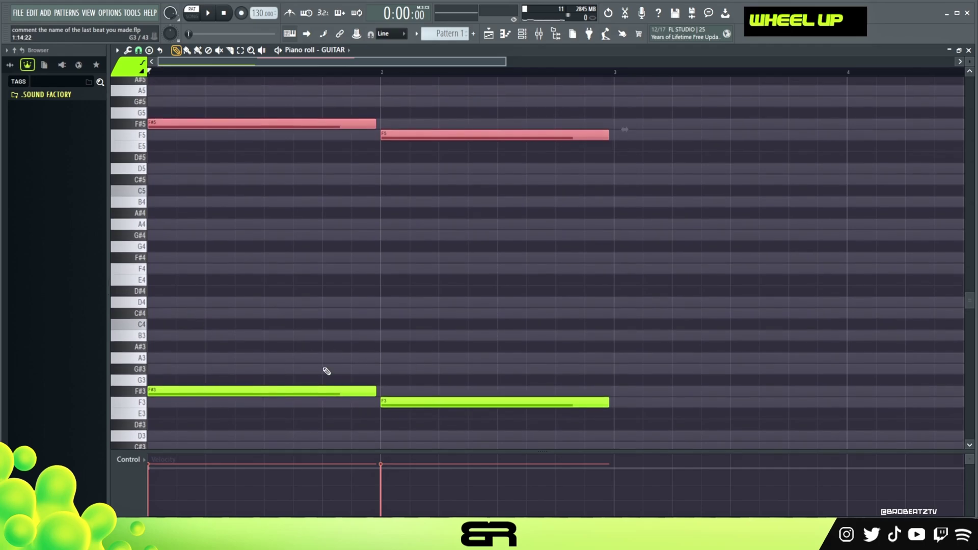
pyautogui.scroll(2, 312, 323)
pyautogui.scroll(-1, 305, 322)
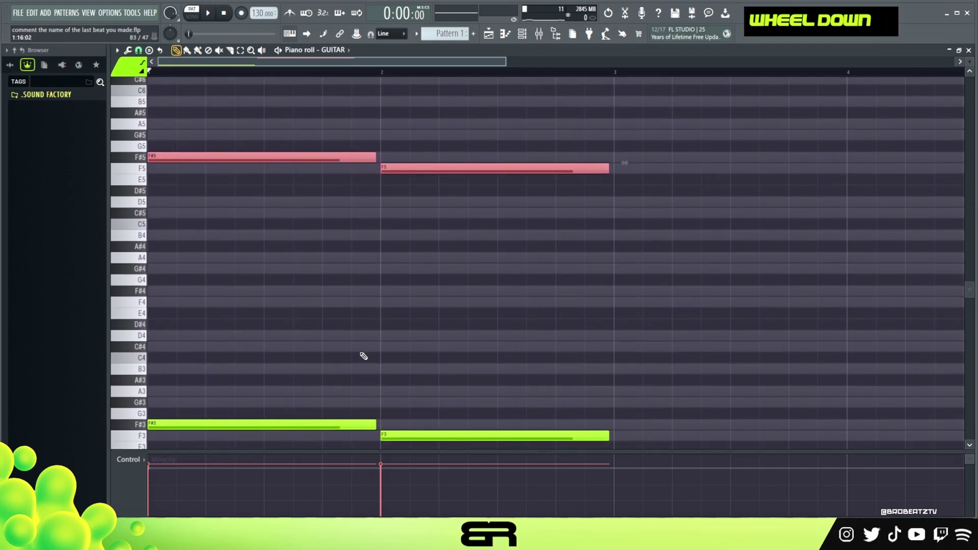
pyautogui.scroll(3, 363, 356)
pyautogui.moveTo(374, 257); pyautogui.dragTo(172, 256)
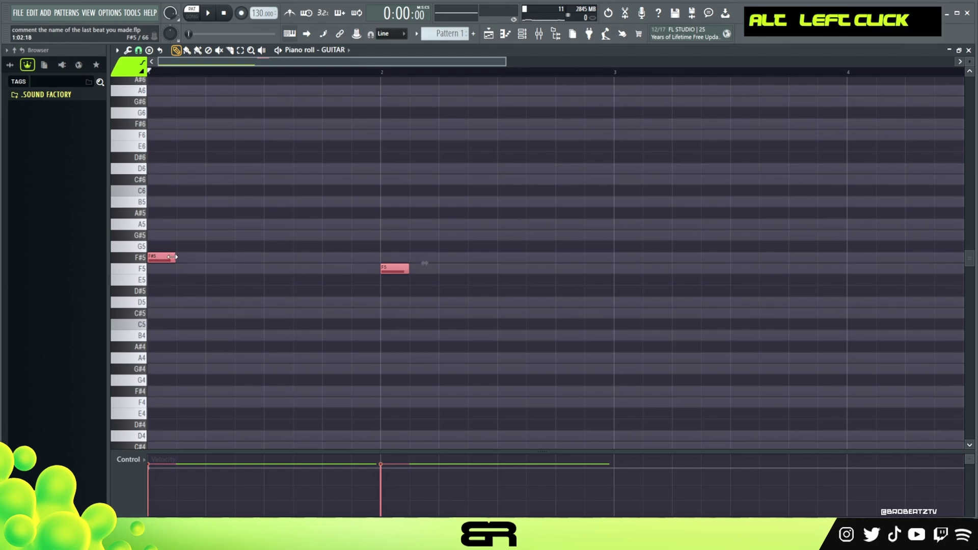
pyautogui.rightClick(173, 271)
# Step: Copy the short F#5 note up to A5 and C#6 to form an opening chord, and play it back
pyautogui.keyDown('ctrl'); pyautogui.click(156, 258); pyautogui.keyUp('ctrl')
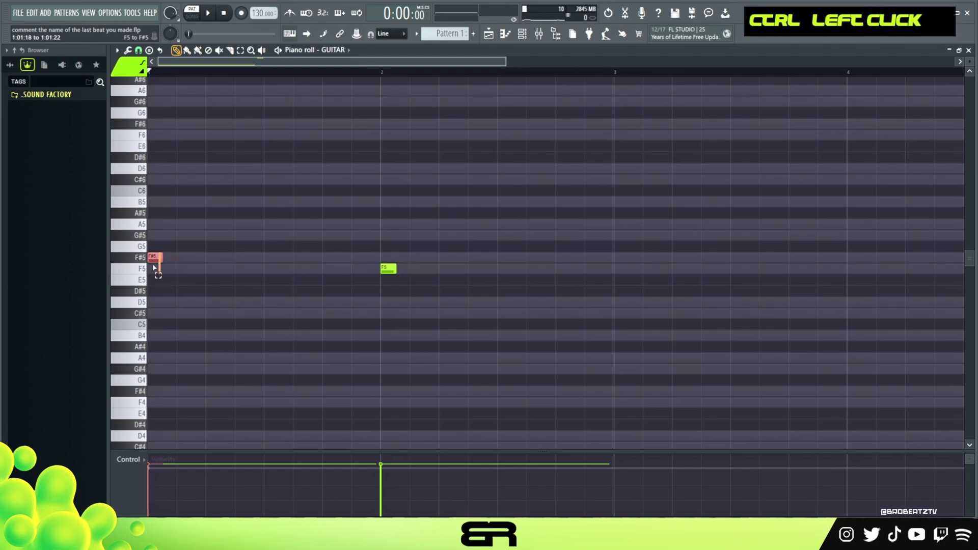
pyautogui.moveTo(154, 258); pyautogui.dragTo(150, 175)
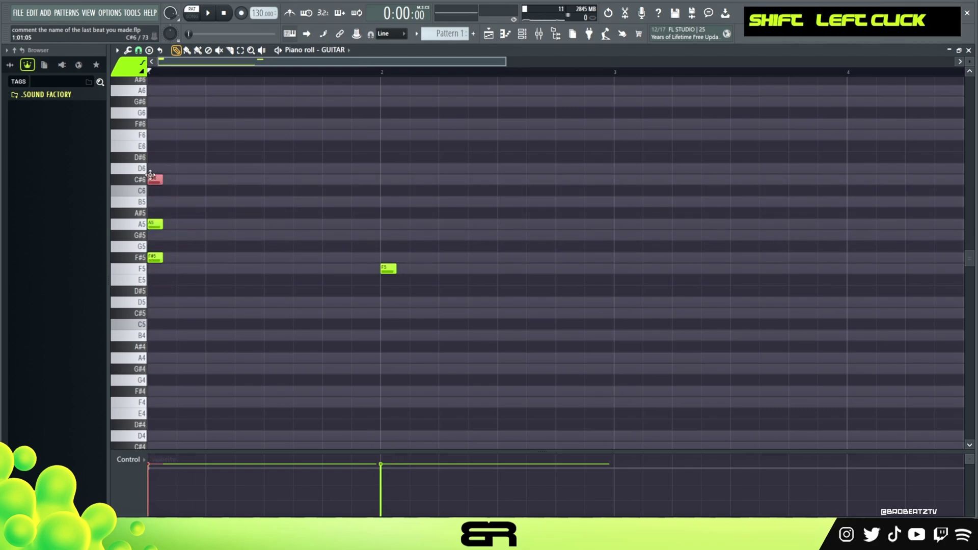
pyautogui.press('space')
pyautogui.press('space')
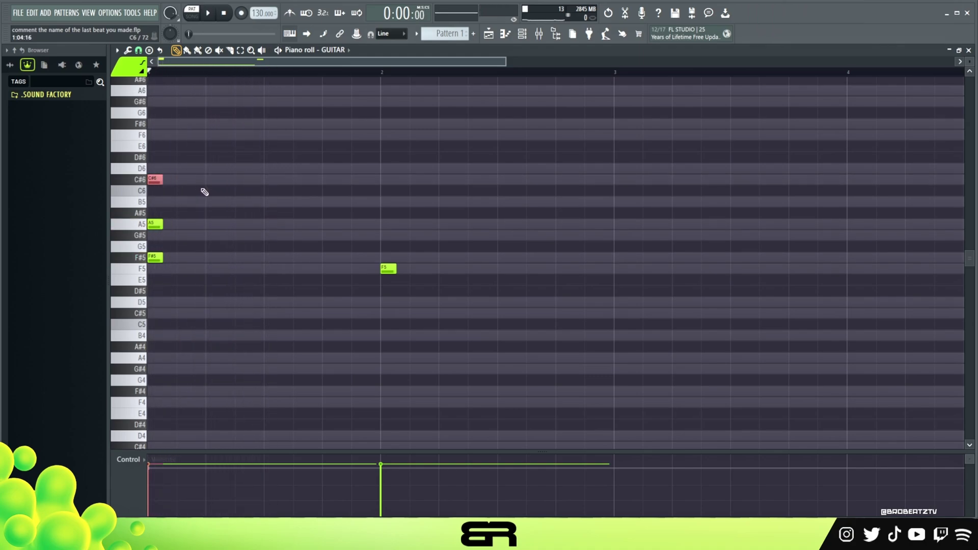
# Step: Add a C#5 note about one and a half beats long, starting half a beat after the opening chord, and audition it
pyautogui.moveTo(155, 180); pyautogui.dragTo(203, 180)
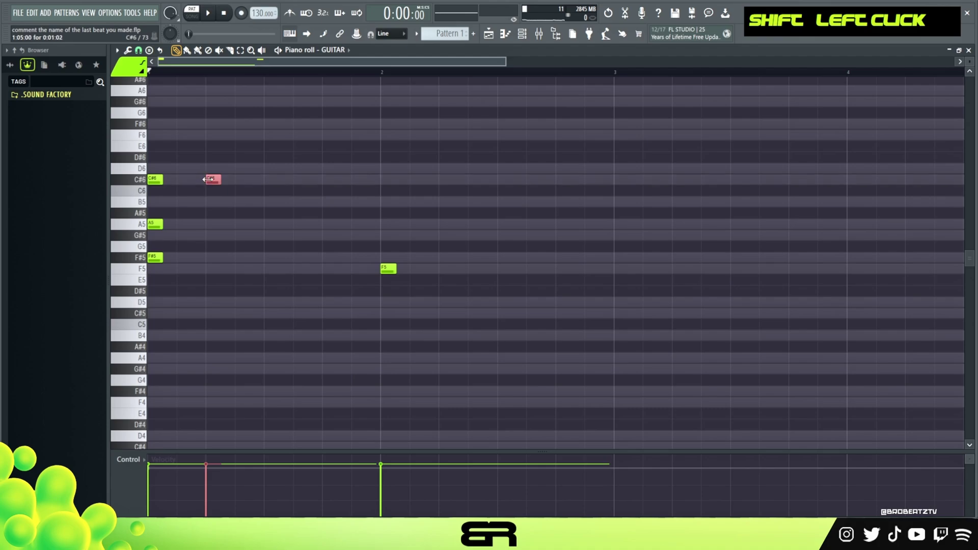
pyautogui.hotkey('ctrl', 'Down')
pyautogui.press('space')
pyautogui.press('space')
pyautogui.moveTo(220, 313); pyautogui.dragTo(295, 313)
pyautogui.press('space')
pyautogui.press('space')
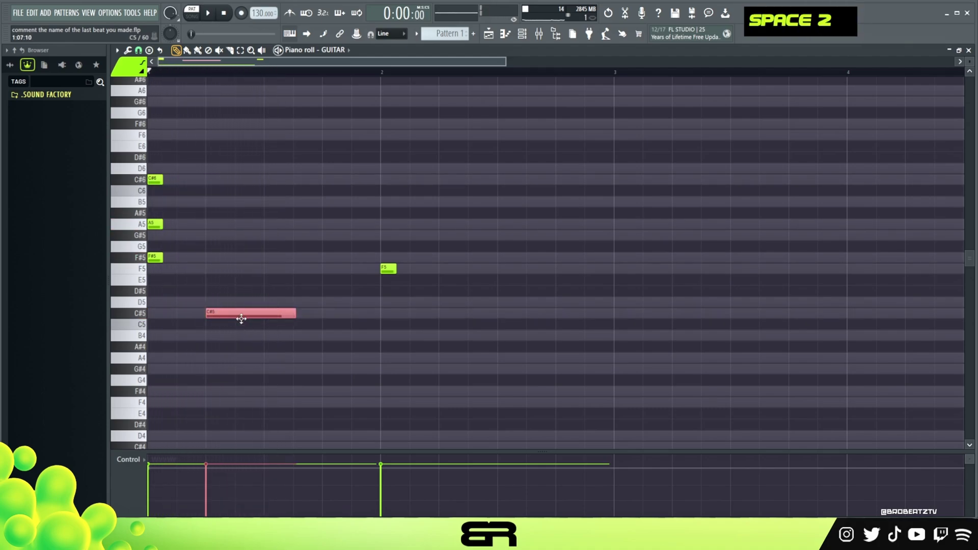
pyautogui.moveTo(230, 310); pyautogui.dragTo(218, 312)
pyautogui.press('space')
pyautogui.press('space')
pyautogui.press('space')
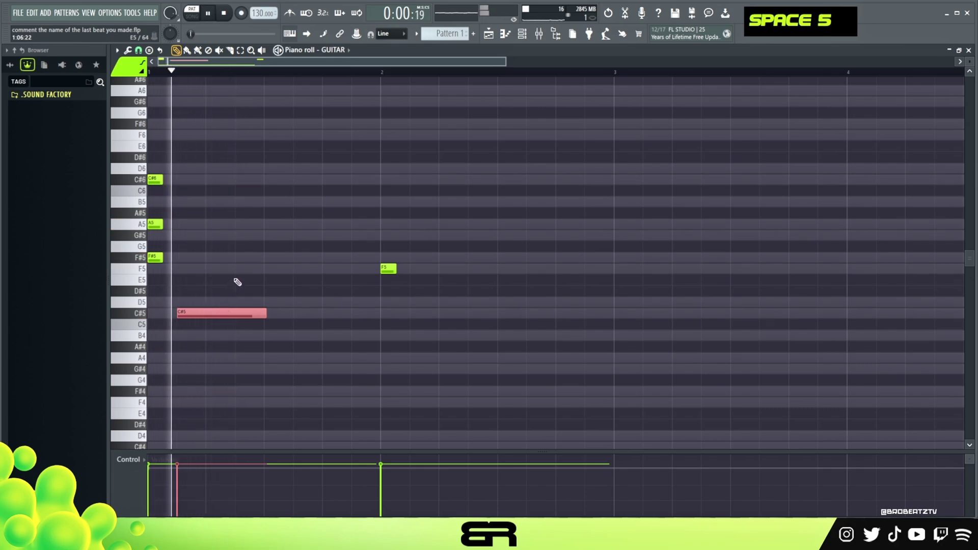
# Step: Copy the short F#5 and A5 chord notes to beat 2 of bar 1
pyautogui.rightClick(241, 270)
pyautogui.press('space')
pyautogui.moveTo(172, 207); pyautogui.dragTo(213, 258)
pyautogui.rightClick(241, 271)
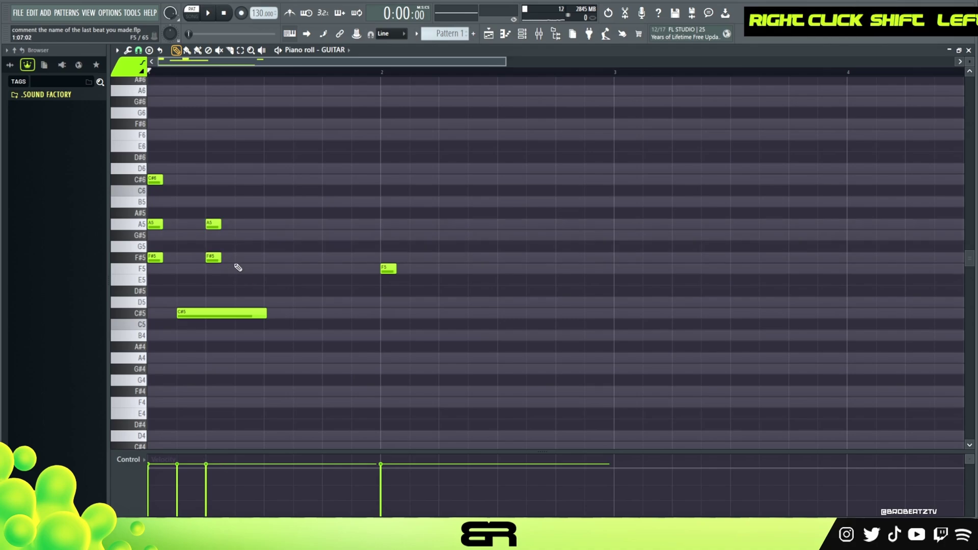
# Step: Lengthen the beat-2 A5 note to about 1.4 beats, add matching B5 and C#6 notes at half-beat intervals after it, and play back
pyautogui.moveTo(220, 224); pyautogui.dragTo(283, 176)
pyautogui.keyDown('ctrl'); pyautogui.click(240, 223); pyautogui.keyUp('ctrl')
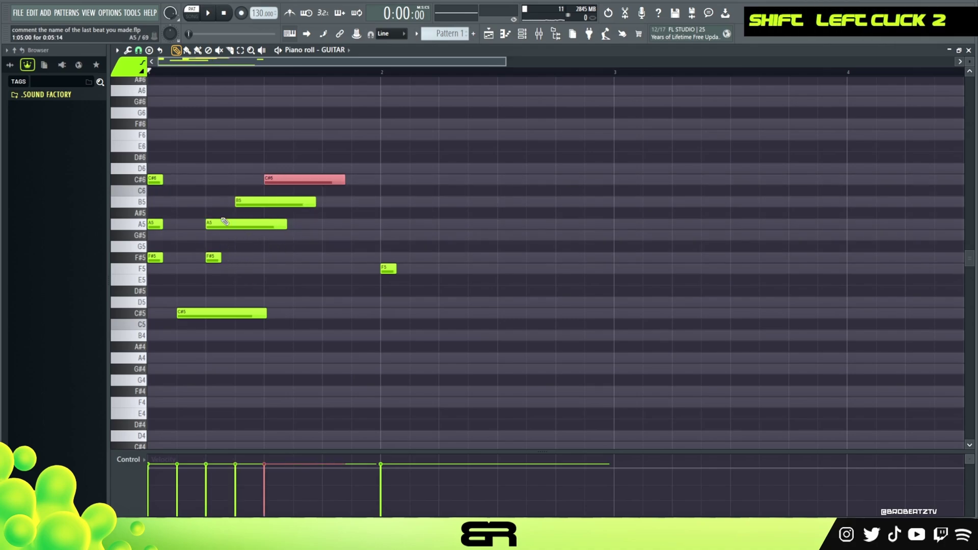
pyautogui.rightClick(317, 257)
pyautogui.press('space')
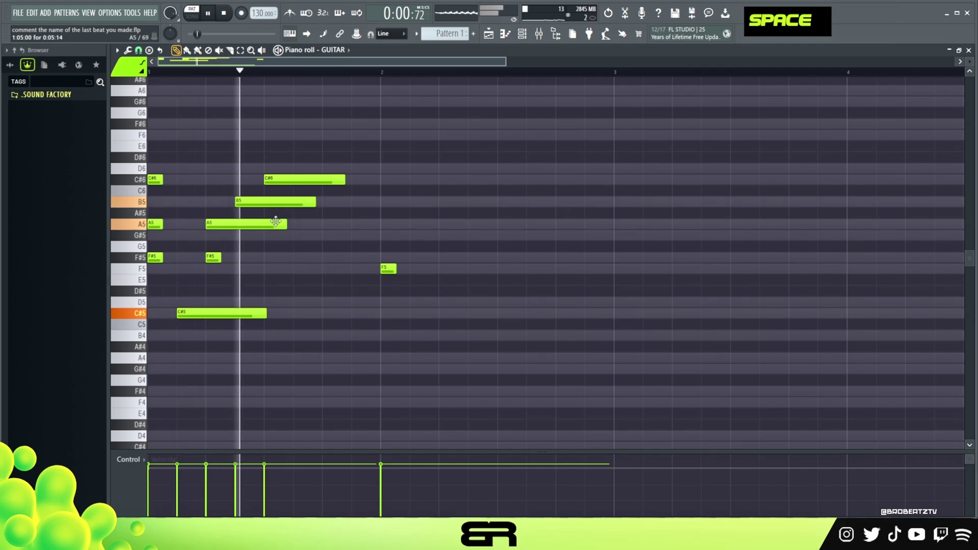
pyautogui.press('space')
# Step: Slightly lower the velocity of the long A5, B5 and C#6 notes in bar 1, and play back
pyautogui.moveTo(317, 162); pyautogui.dragTo(227, 239)
pyautogui.hotkey('ctrl', 'a')
pyautogui.moveTo(311, 141); pyautogui.dragTo(224, 259)
pyautogui.scroll(-3, 229, 259)
pyautogui.press('space')
pyautogui.rightClick(285, 266)
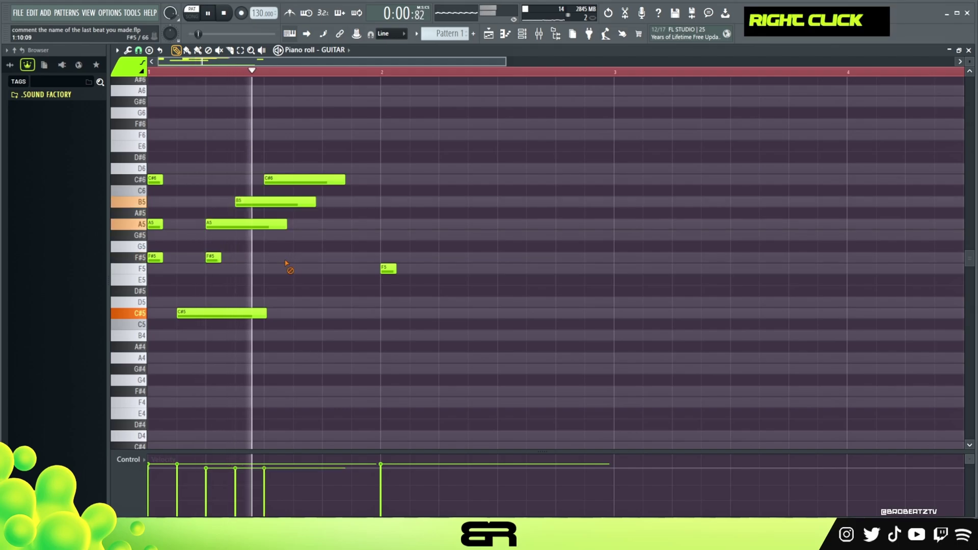
pyautogui.press('space')
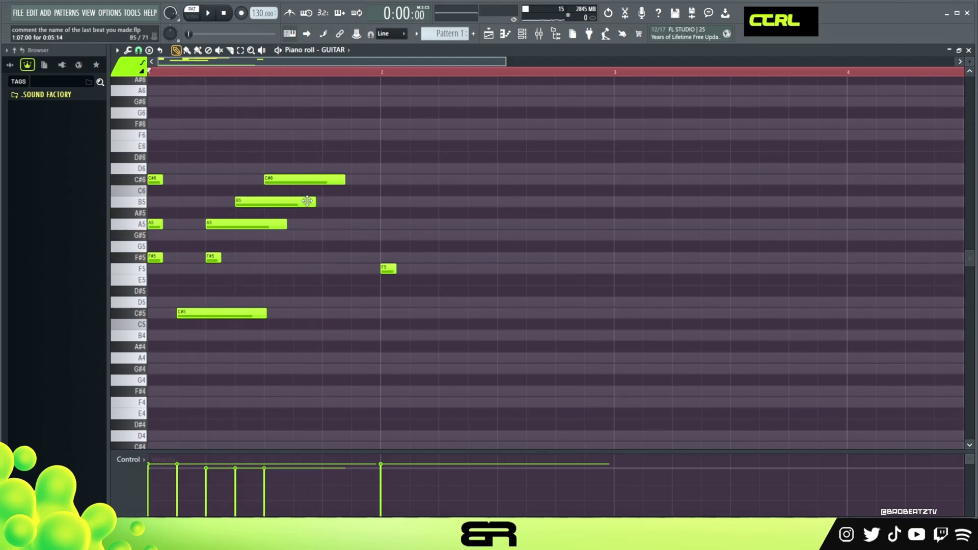
# Step: Lower the velocity of the B5 note in bar 1 slightly further and audition the melody
pyautogui.doubleClick(240, 76)
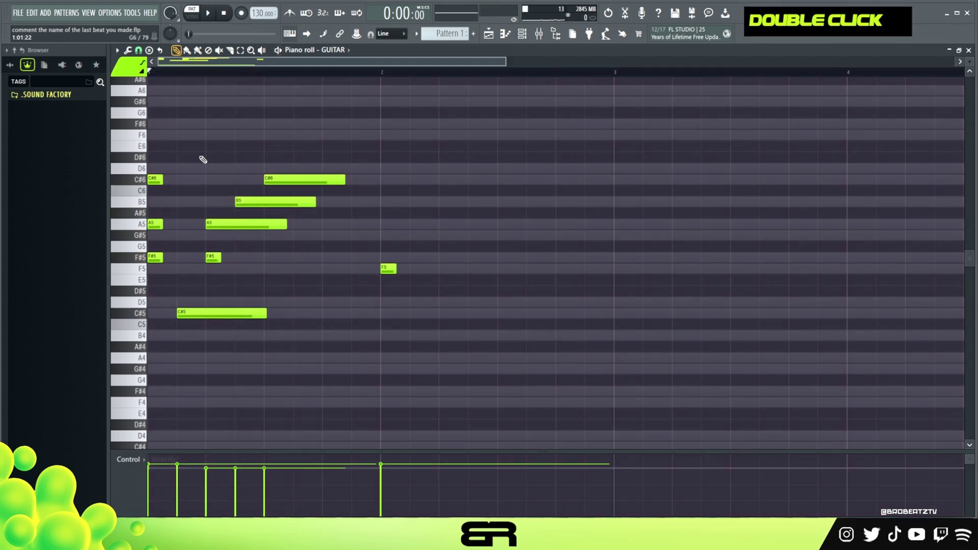
pyautogui.moveTo(275, 197); pyautogui.dragTo(287, 220)
pyautogui.scroll(-1, 306, 215)
pyautogui.rightClick(318, 280)
pyautogui.press('space')
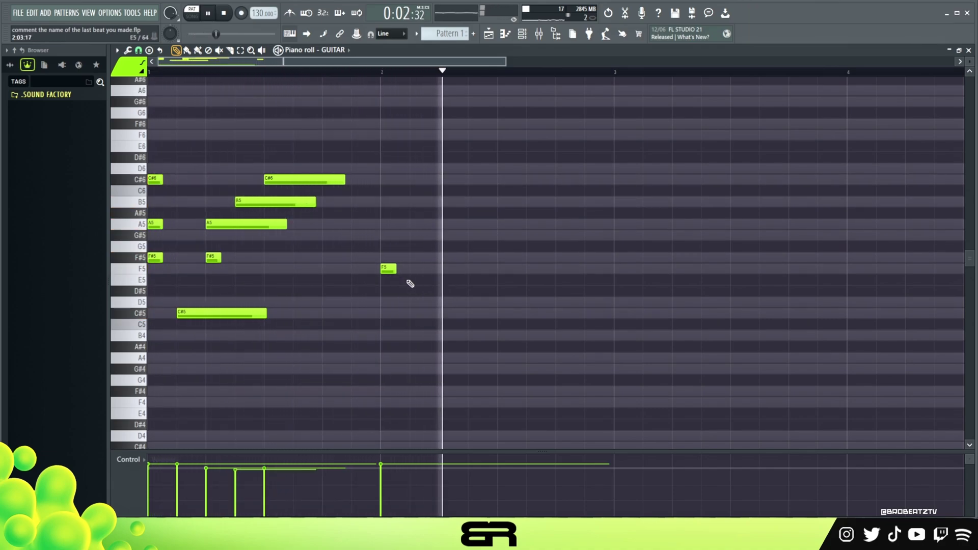
pyautogui.press('space')
# Step: Move the short F5 note back to the second half of beat 3, and add short G#5 and F#5 notes at beat 4
pyautogui.moveTo(343, 264); pyautogui.dragTo(305, 270)
pyautogui.moveTo(201, 219); pyautogui.dragTo(209, 261)
pyautogui.rightClick(260, 246)
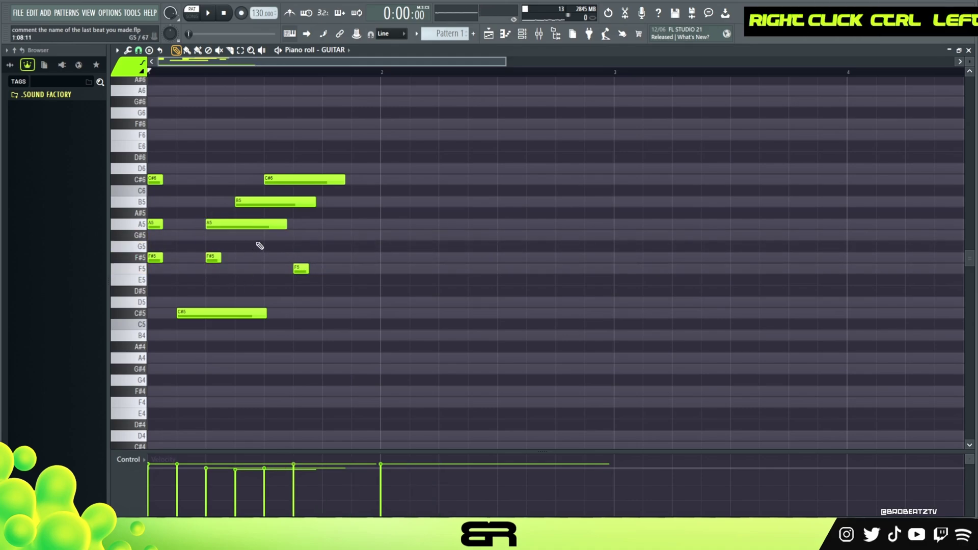
pyautogui.click(326, 235)
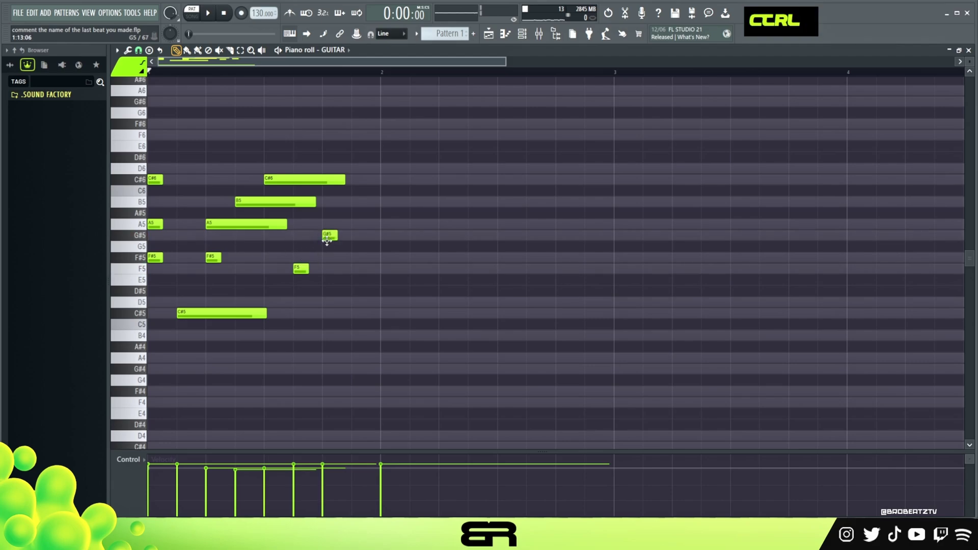
pyautogui.doubleClick(325, 257)
# Step: Extend the G#5 and F#5 notes to the end of bar 1, lengthen F5 to about 1.1 beats, and play back the phrase
pyautogui.keyDown('alt'); pyautogui.click(334, 250); pyautogui.keyUp('alt')
pyautogui.rightClick(339, 249)
pyautogui.moveTo(320, 228); pyautogui.dragTo(379, 260)
pyautogui.click(326, 270)
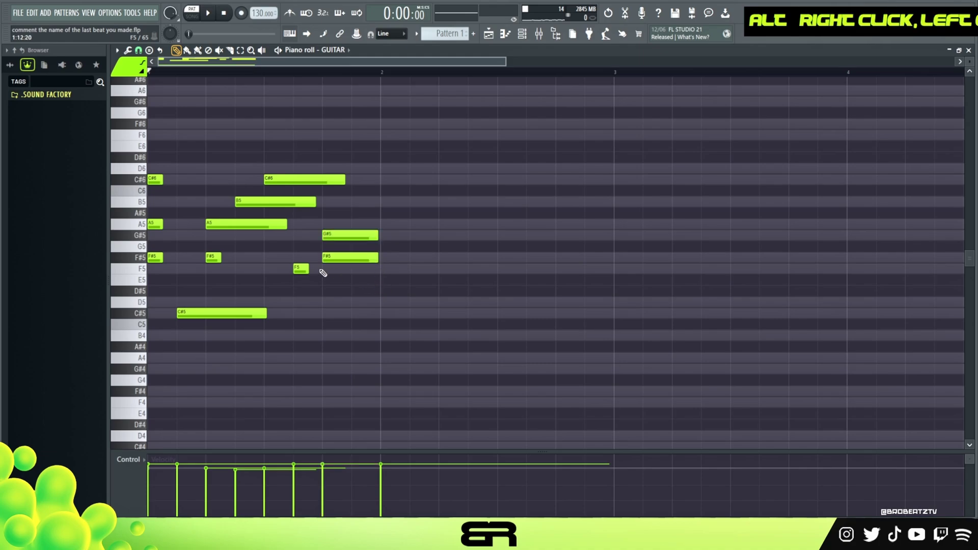
pyautogui.moveTo(309, 268); pyautogui.dragTo(358, 269)
pyautogui.press('space')
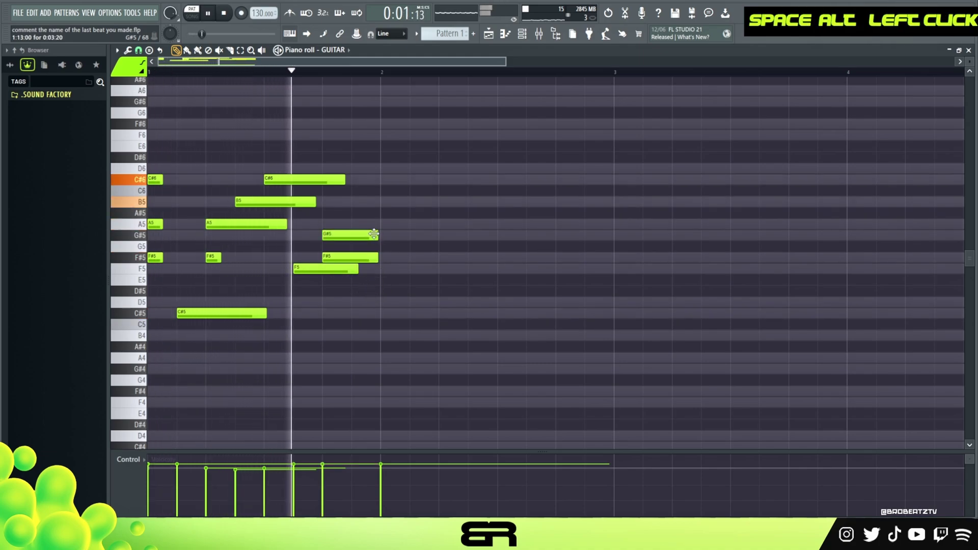
pyautogui.press('space')
pyautogui.press('space')
pyautogui.press('space')
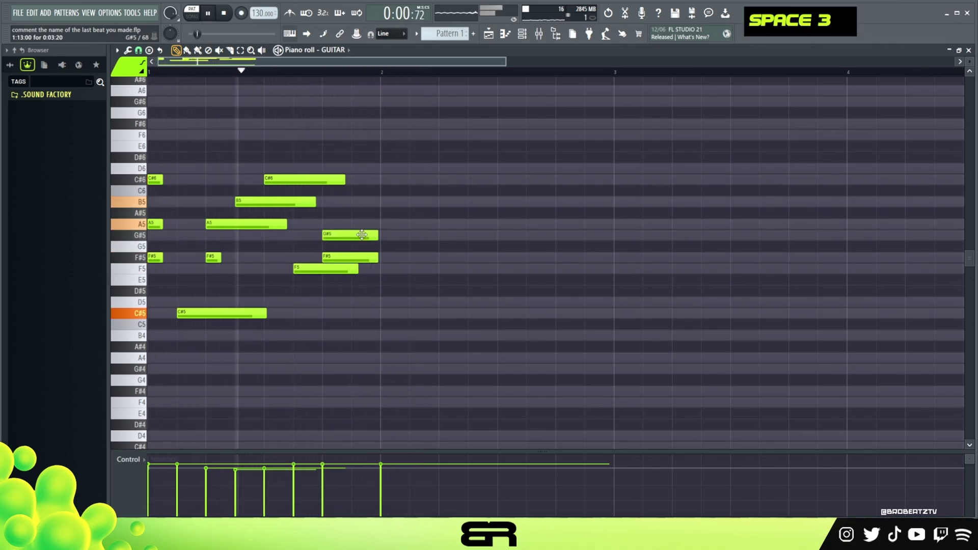
pyautogui.press('space')
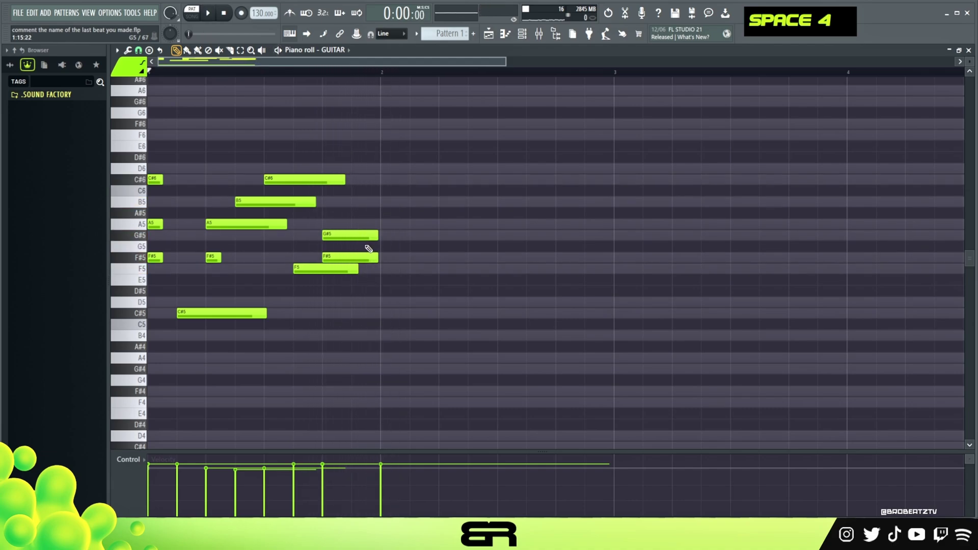
# Step: Try raising the beat-4 G#5 note to A5, play it back, and return it to G#5
pyautogui.moveTo(362, 236); pyautogui.dragTo(358, 224)
pyautogui.press('space')
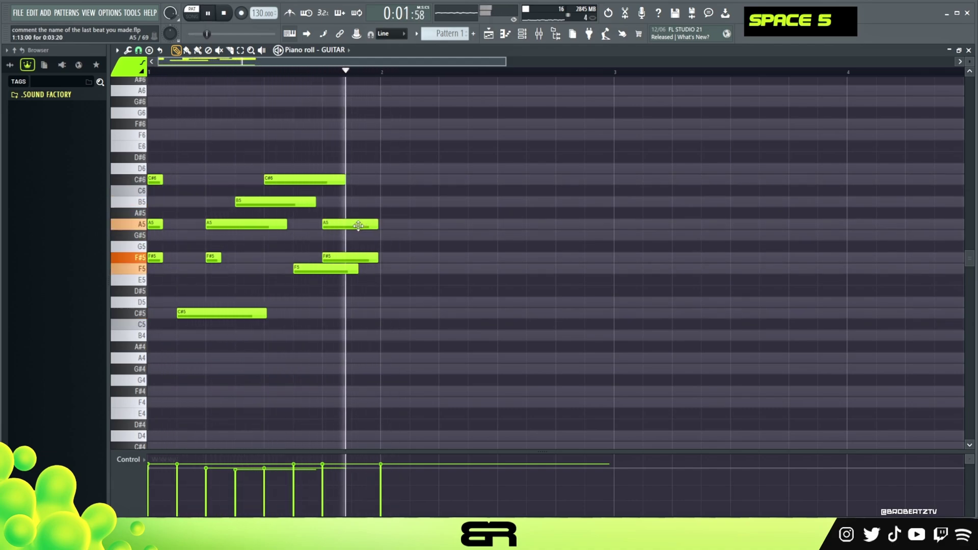
pyautogui.press('space')
pyautogui.moveTo(356, 224); pyautogui.dragTo(355, 235)
# Step: Duplicate the entire bar 1 upper melody into bar 2
pyautogui.press('ctrl')
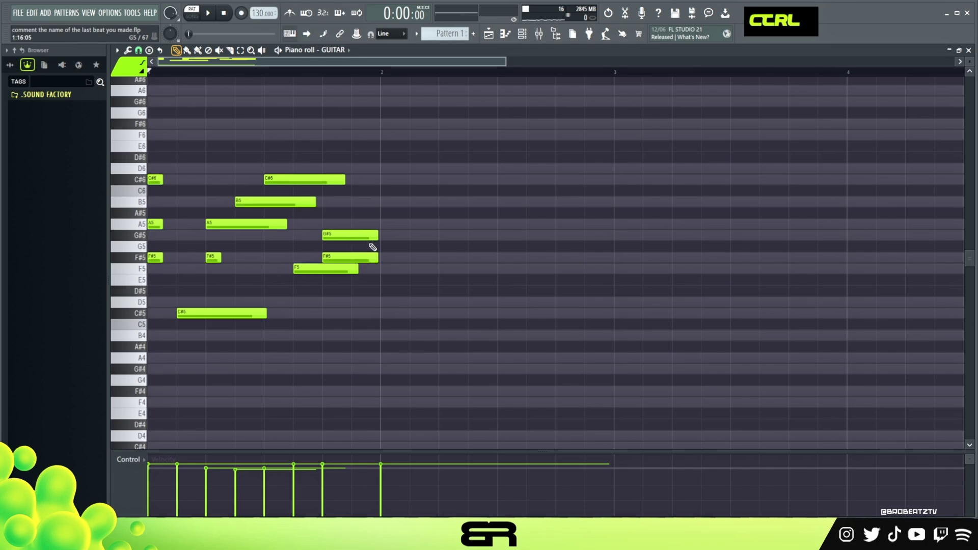
pyautogui.moveTo(366, 164); pyautogui.dragTo(148, 331)
pyautogui.press('shift')
pyautogui.moveTo(155, 257); pyautogui.dragTo(372, 258)
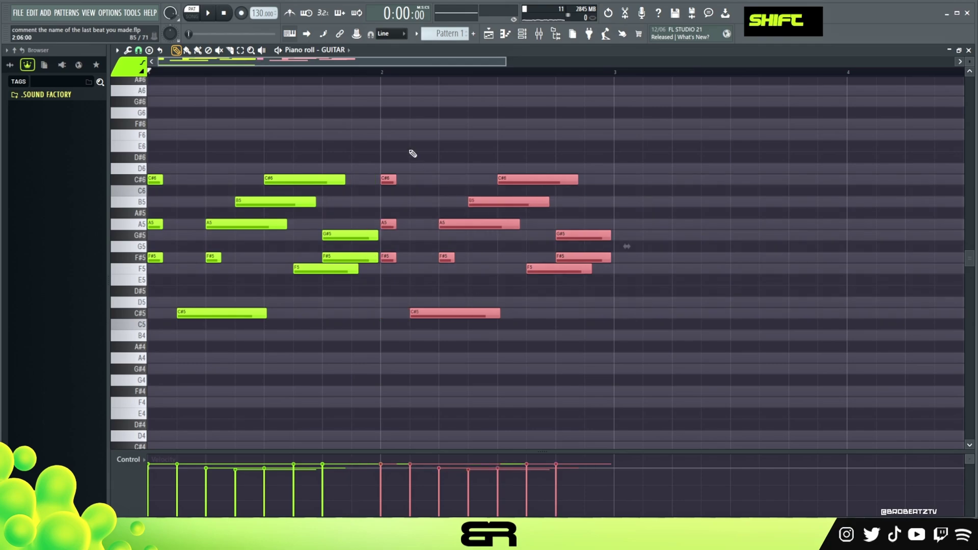
pyautogui.rightClick(356, 140)
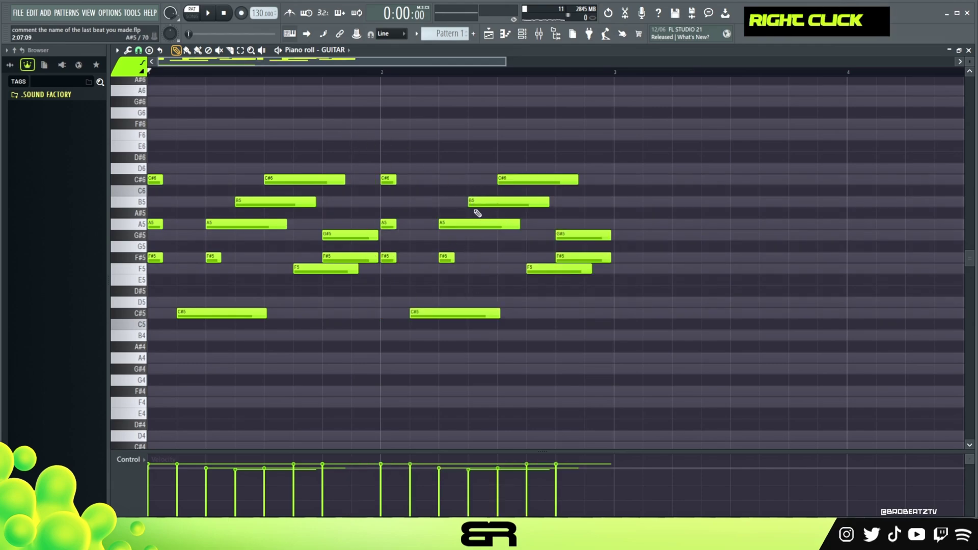
# Step: Delete the long A5, B5 and C#6 notes from the copied phrase in bar 2
pyautogui.rightClick(475, 222)
pyautogui.rightClick(479, 202)
pyautogui.rightClick(538, 180)
# Step: Place short G#5 and F5 notes at beat 2 of bar 2, replacing the F#5 there, and play back the melody
pyautogui.keyDown('ctrl'); pyautogui.click(387, 224); pyautogui.keyUp('ctrl')
pyautogui.keyDown('shift'); pyautogui.moveTo(388, 224); pyautogui.dragTo(484, 225); pyautogui.keyUp('shift')
pyautogui.rightClick(442, 224)
pyautogui.click(445, 234)
pyautogui.click(448, 269)
pyautogui.press('space')
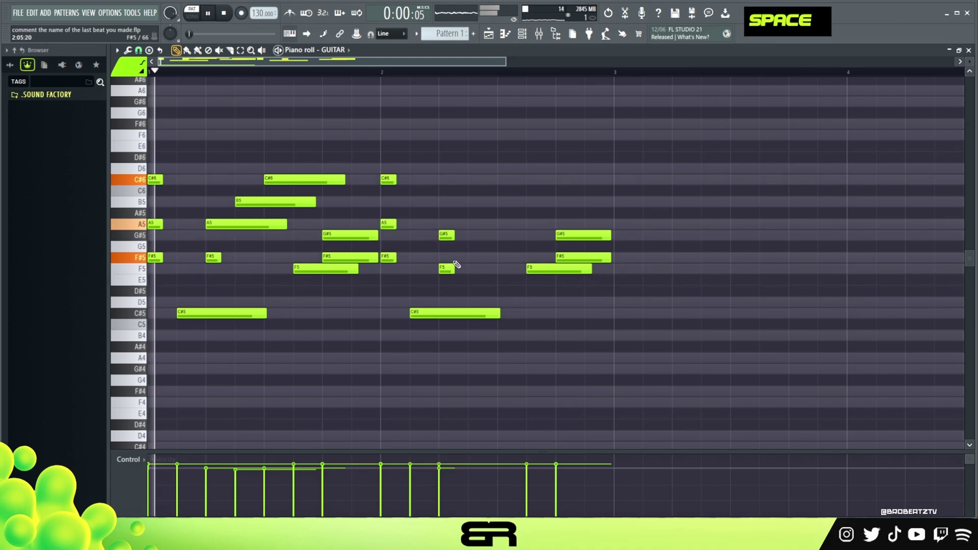
# Step: Delete the long C#5 note in bar 2 and lower the F5 after it to D5
pyautogui.press('space')
pyautogui.rightClick(463, 312)
pyautogui.press('space')
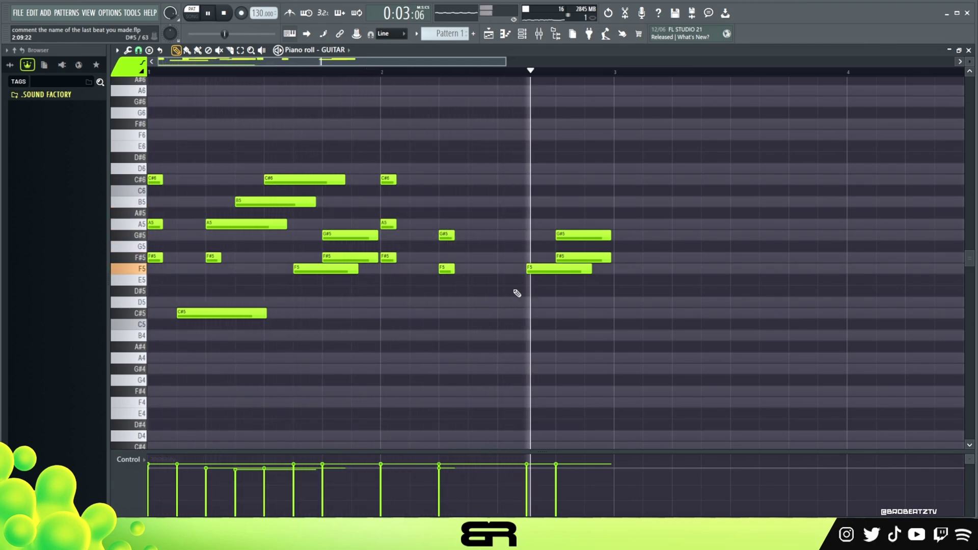
pyautogui.press('space')
pyautogui.moveTo(531, 269); pyautogui.dragTo(532, 301)
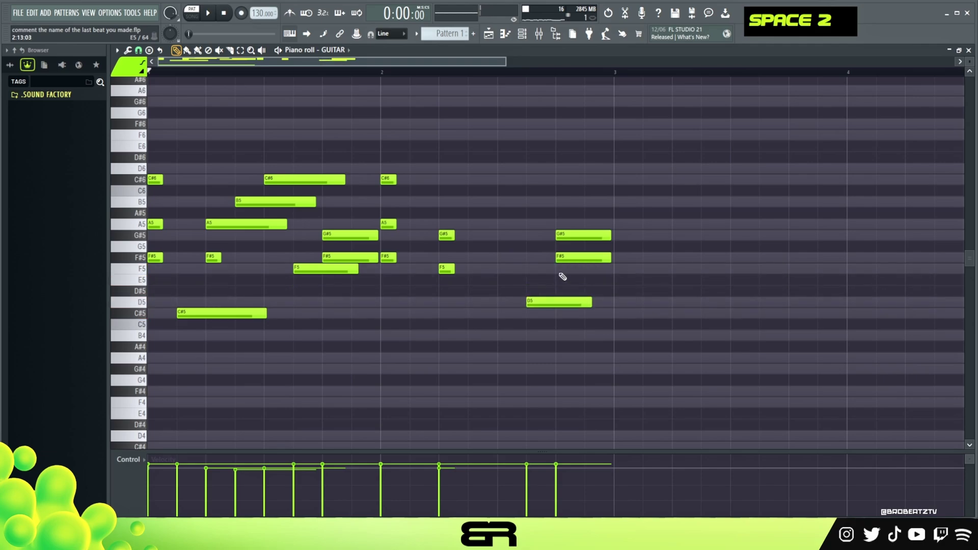
pyautogui.press('space')
# Step: Rework the final chord of bar 2 into F5, A5 and C#6, checking it with playback
pyautogui.moveTo(562, 258); pyautogui.dragTo(563, 268)
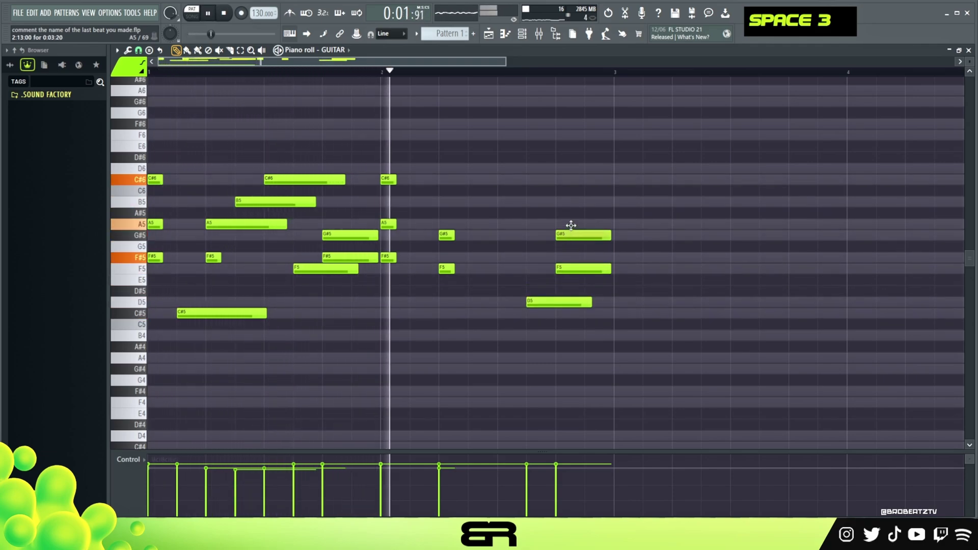
pyautogui.moveTo(571, 233); pyautogui.dragTo(570, 224)
pyautogui.press('space')
pyautogui.press('space')
pyautogui.keyDown('shift'); pyautogui.moveTo(580, 224); pyautogui.dragTo(574, 178); pyautogui.keyUp('shift')
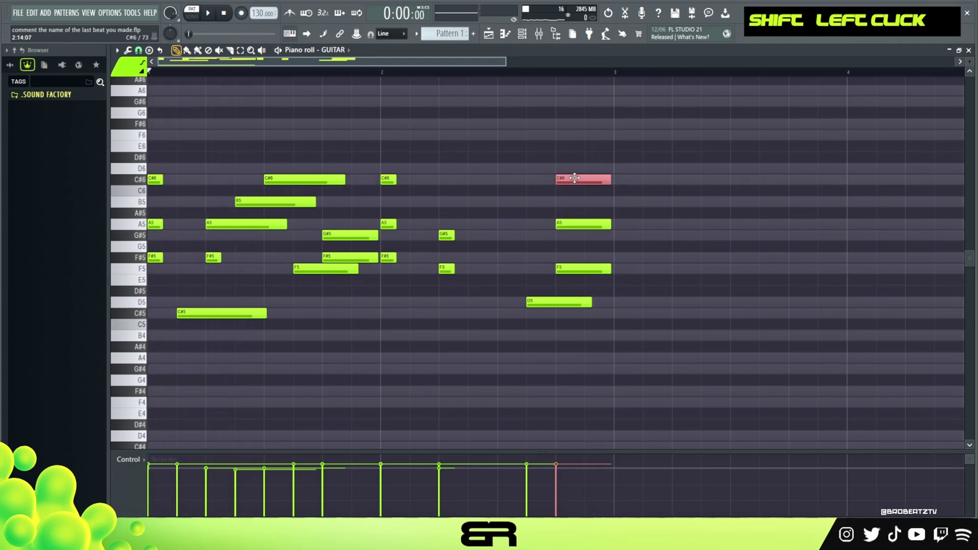
pyautogui.rightClick(530, 206)
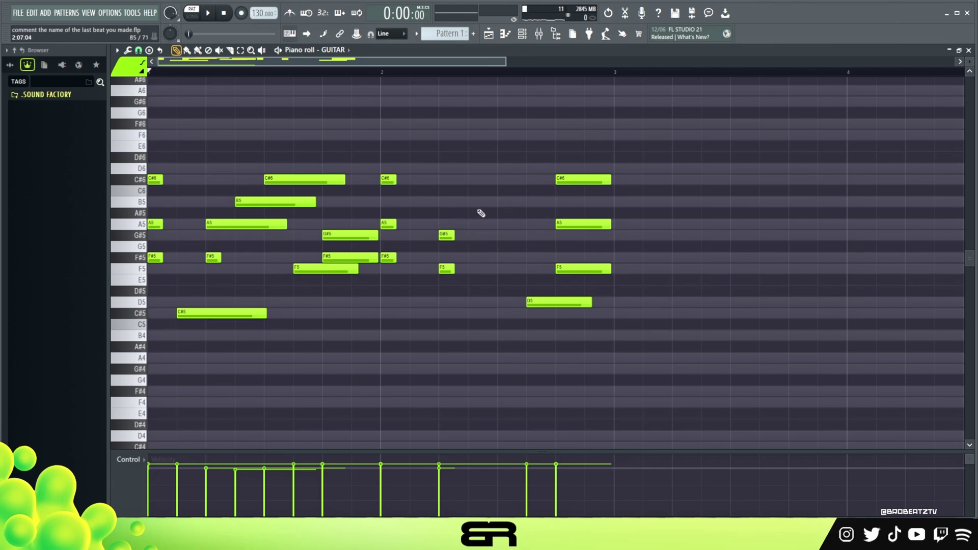
# Step: Copy the final A5 of bar 2 to B5 at the middle of the bar, just before the D5, and play it back
pyautogui.rightClick(500, 201)
pyautogui.keyDown('ctrl'); pyautogui.click(583, 225); pyautogui.keyUp('ctrl')
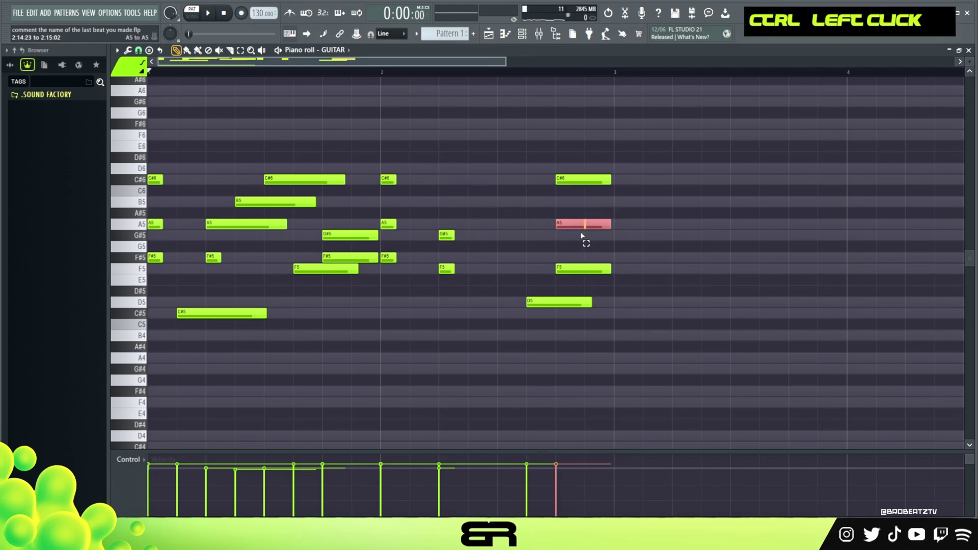
pyautogui.keyDown('shift'); pyautogui.moveTo(580, 225); pyautogui.dragTo(524, 199); pyautogui.keyUp('shift')
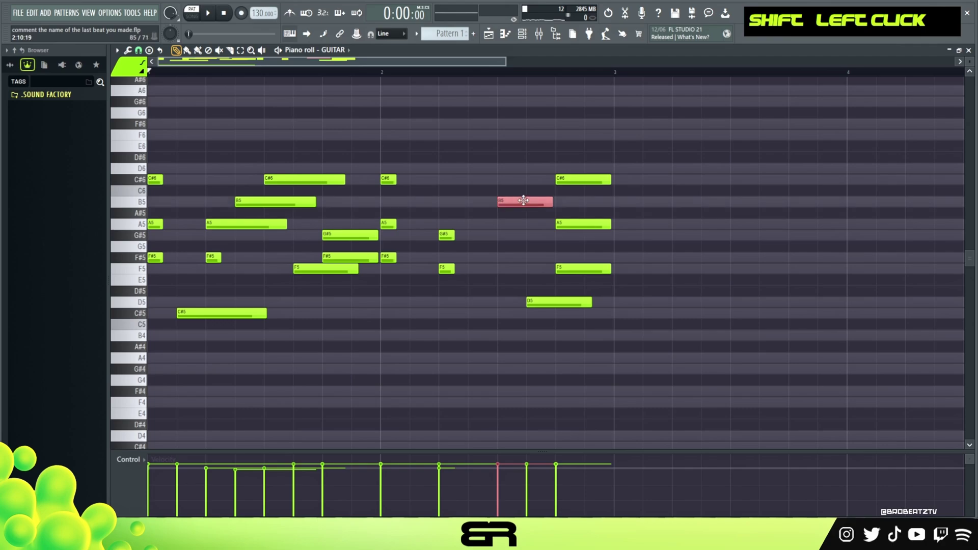
pyautogui.press('space')
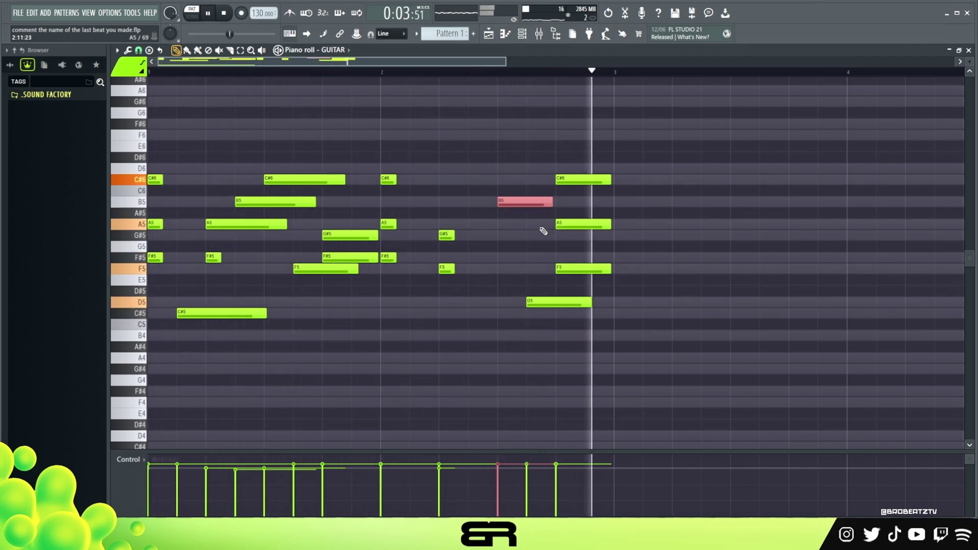
pyautogui.press('space')
# Step: Nudge the new B5 note in bar 2 slightly earlier in time and listen to the phrase
pyautogui.press('alt')
pyautogui.press('space')
pyautogui.scroll(-1, 519, 197)
pyautogui.rightClick(524, 168)
pyautogui.keyDown('shift'); pyautogui.scroll(2, 522, 171); pyautogui.keyUp('shift')
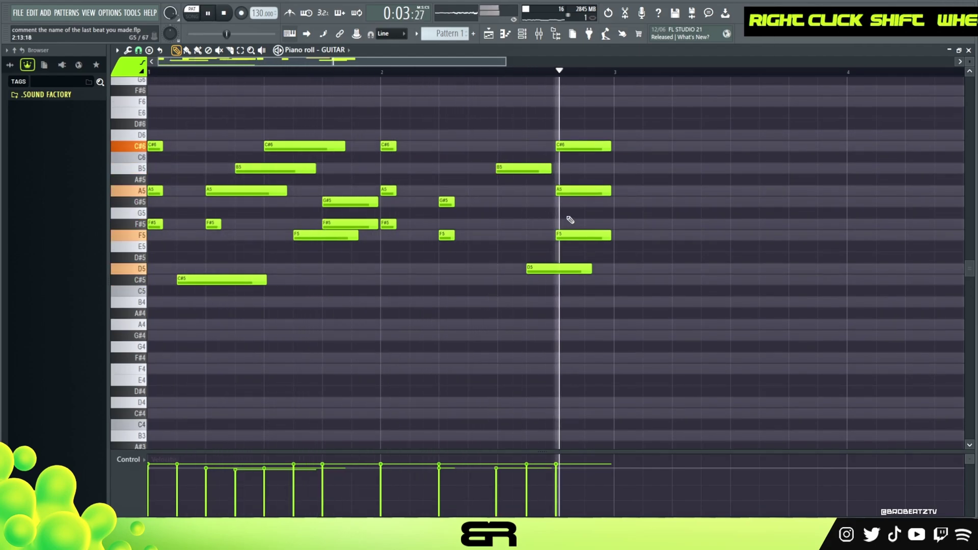
pyautogui.press('space')
# Step: Duplicate the entire two-bar guitar pattern, bass notes included, into bars 3 and 4 and clear the time selection
pyautogui.keyDown('ctrl'); pyautogui.rightClick(483, 162); pyautogui.keyUp('ctrl')
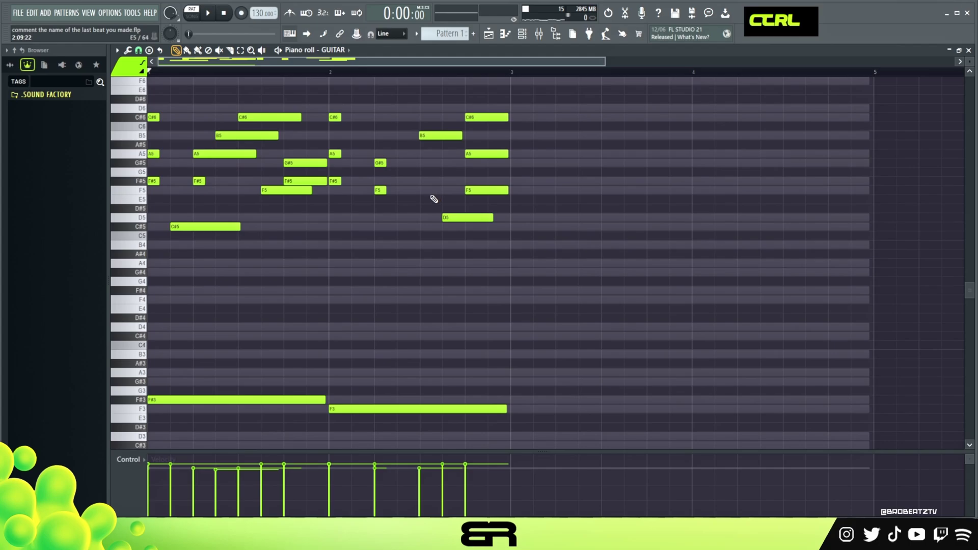
pyautogui.hotkey('ctrl', 'a')
pyautogui.moveTo(215, 154); pyautogui.dragTo(582, 179)
pyautogui.rightClick(599, 211)
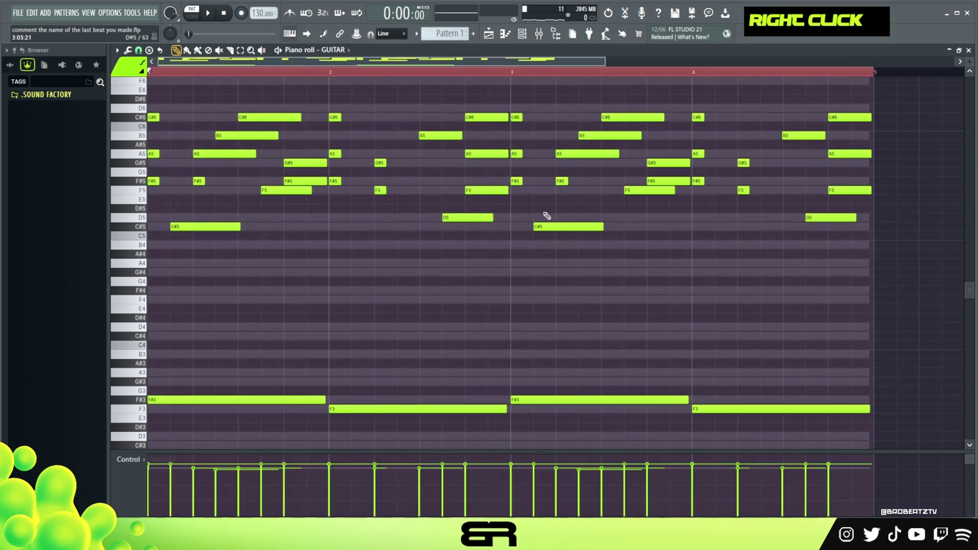
pyautogui.moveTo(460, 144); pyautogui.dragTo(583, 180)
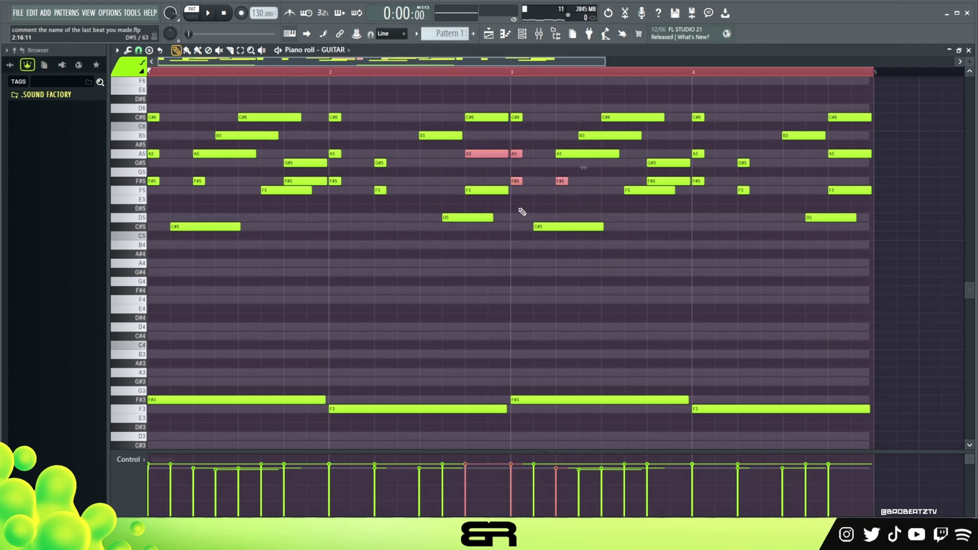
pyautogui.rightClick(541, 105)
pyautogui.doubleClick(461, 74)
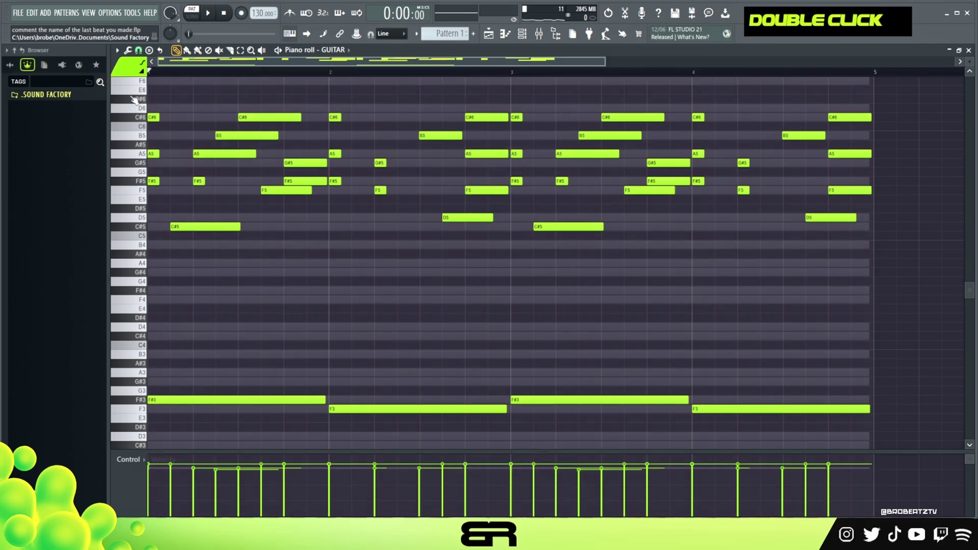
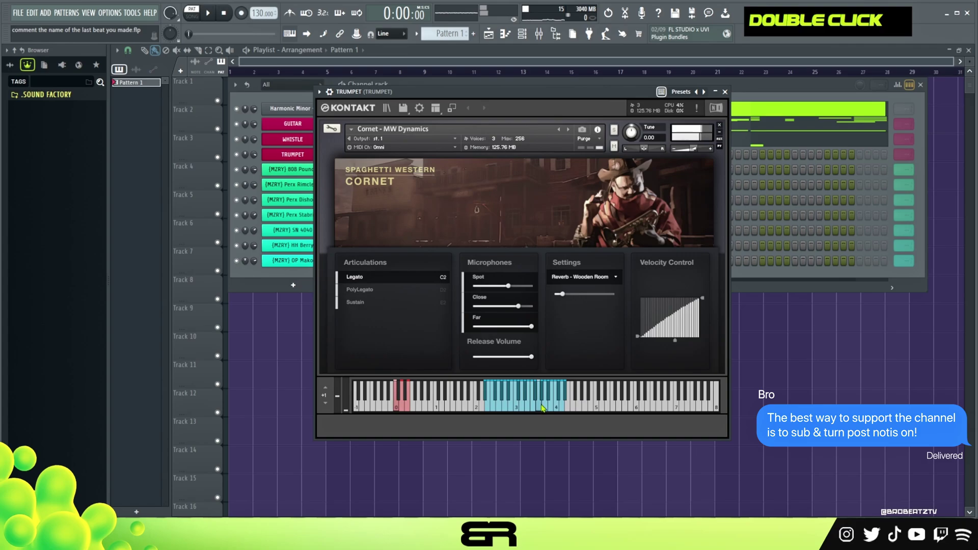
# Step: Open the TRUMPET channel's piano roll and view the GUITAR notes for reference
pyautogui.rightClick(311, 155)
pyautogui.click(347, 154)
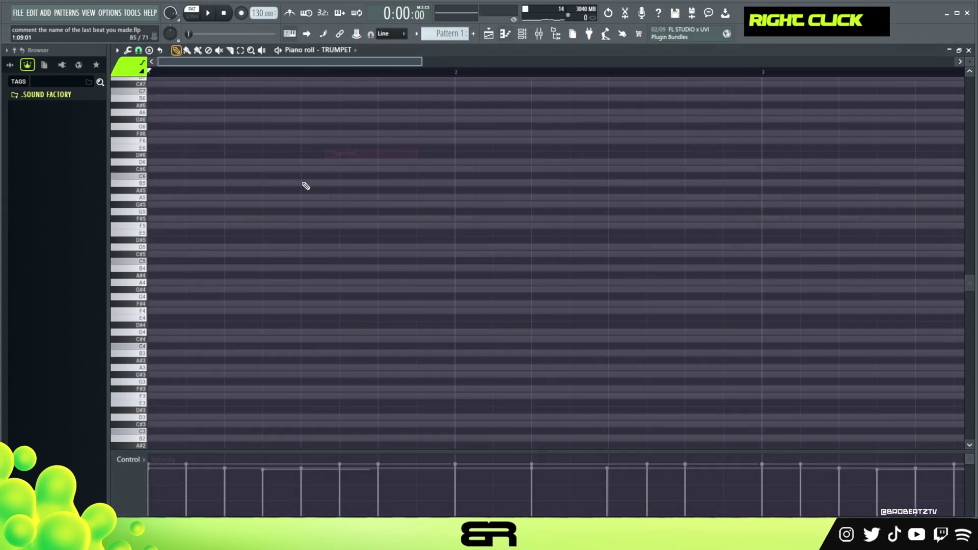
pyautogui.scroll(4, 904, 91)
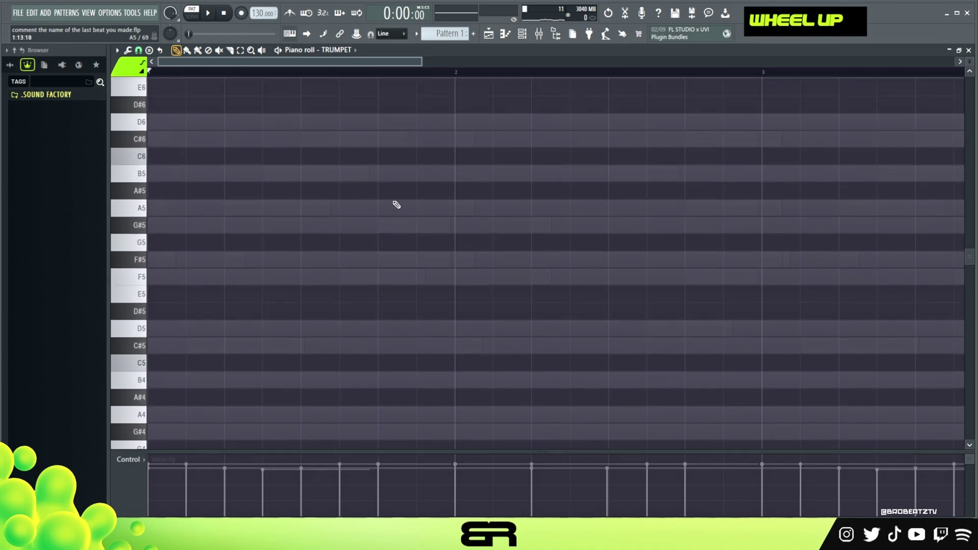
pyautogui.moveTo(419, 61)
pyautogui.mouseDown()
pyautogui.moveTo(587, 86)
pyautogui.moveTo(567, 86)
pyautogui.mouseUp()
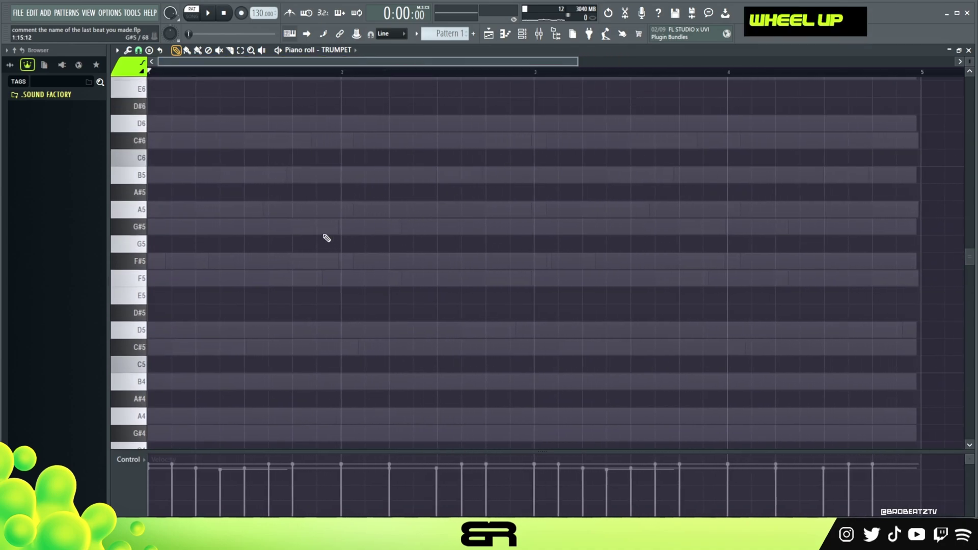
pyautogui.click(522, 40)
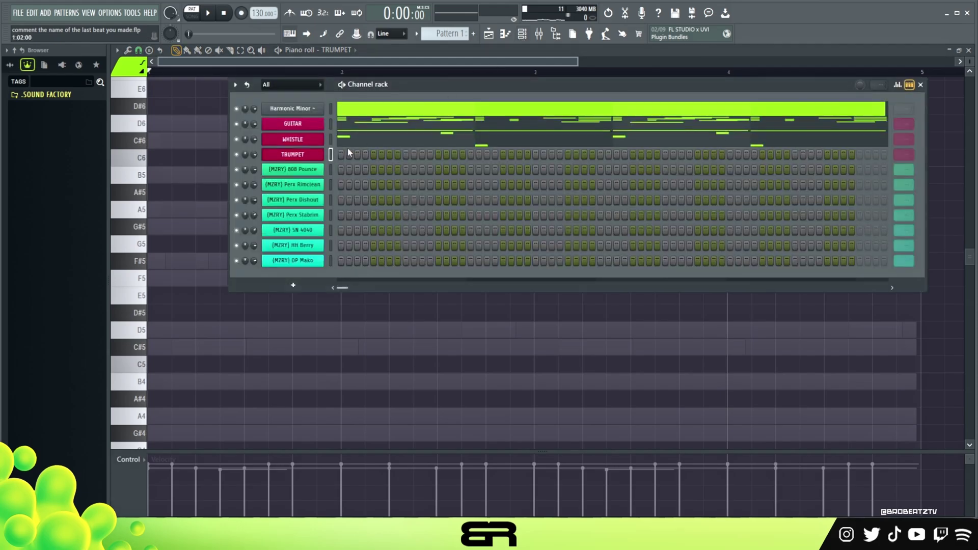
pyautogui.click(334, 169)
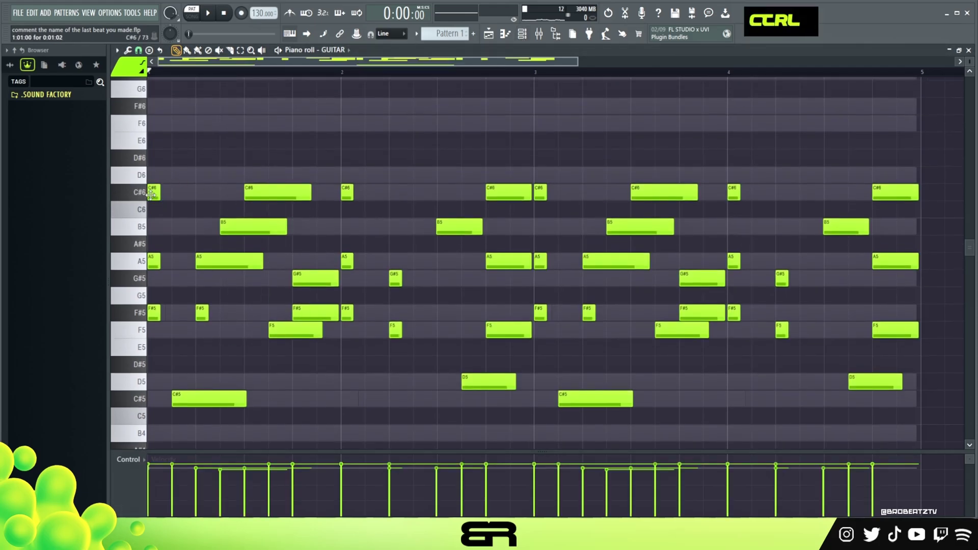
pyautogui.click(530, 38)
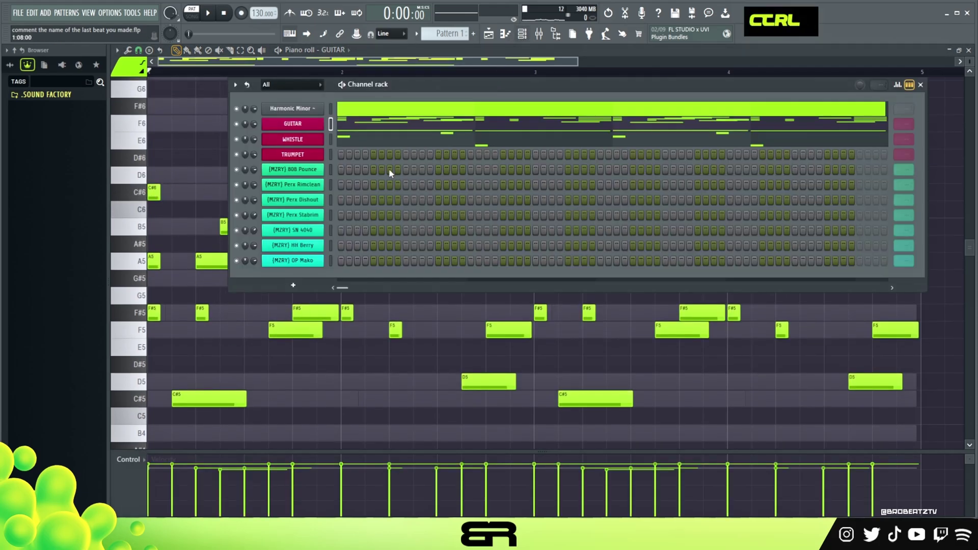
# Step: Reopen the TRUMPET piano roll and place a C#6 note of nearly two beats at beat 3 of bar 1
pyautogui.rightClick(300, 151)
pyautogui.click(339, 155)
pyautogui.press('space')
pyautogui.press('space')
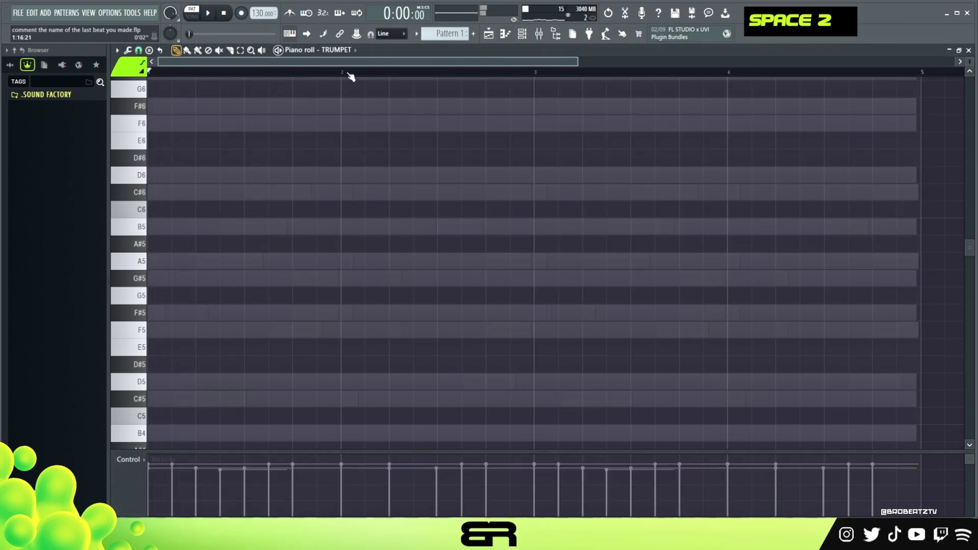
pyautogui.moveTo(575, 62); pyautogui.dragTo(570, 62)
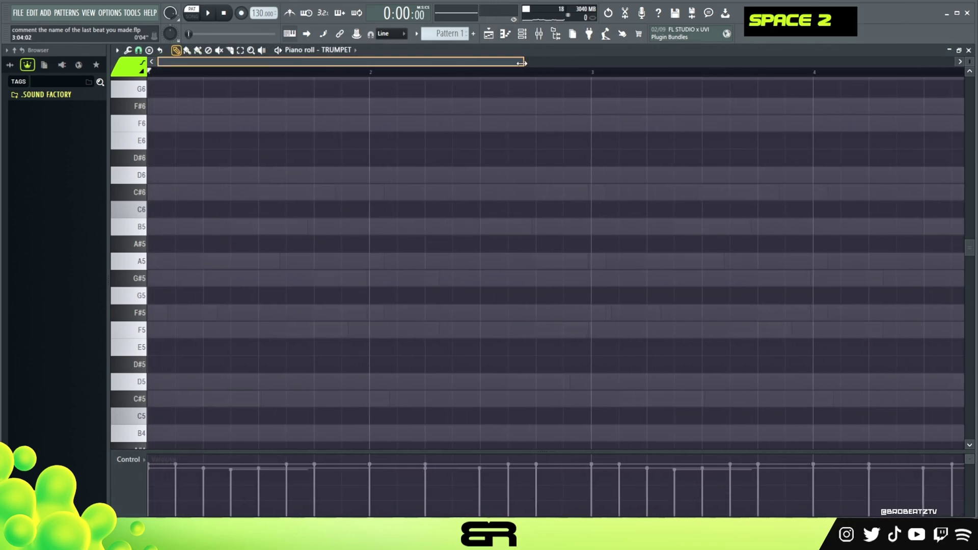
pyautogui.scroll(-1, 885, 101)
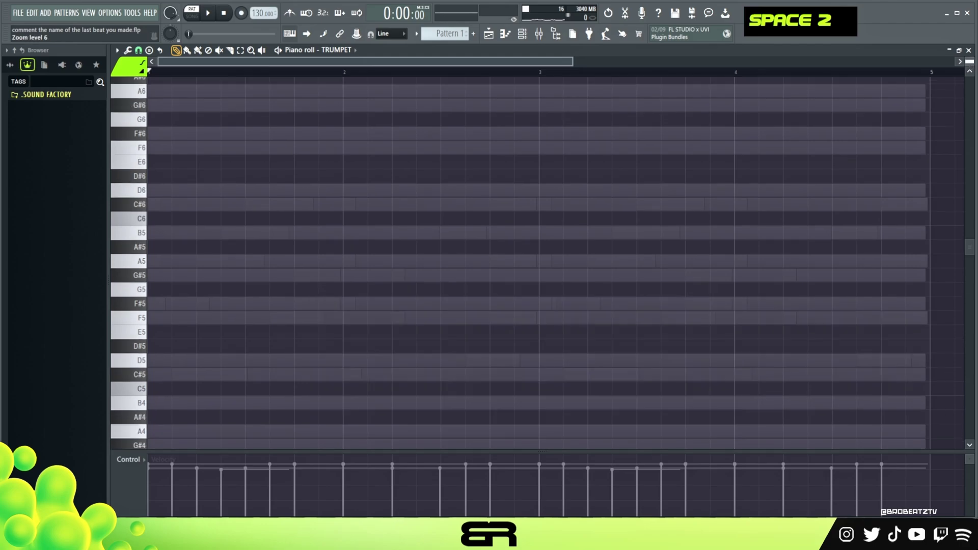
pyautogui.moveTo(252, 147); pyautogui.dragTo(296, 209)
pyautogui.press('space')
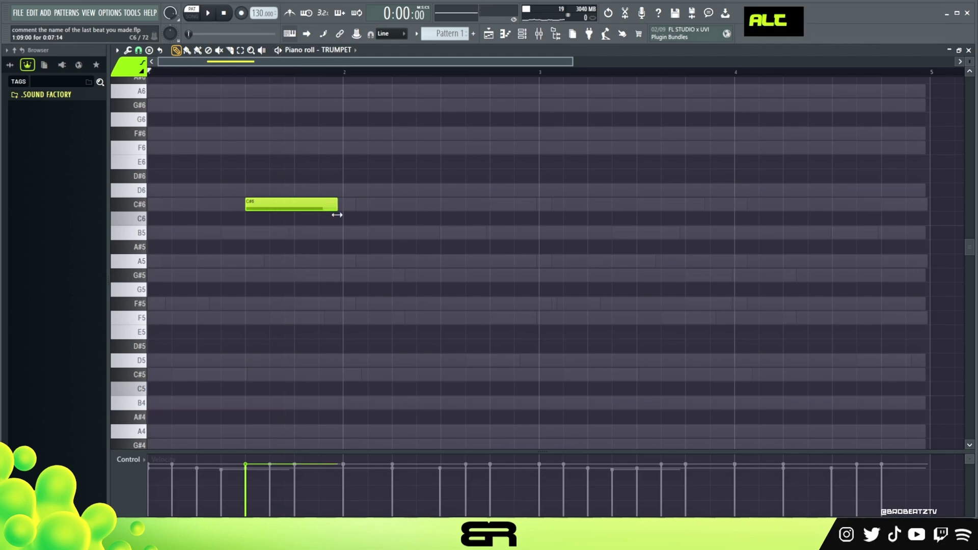
# Step: Set the snap to 1/3 beat and continue the trumpet line with descending B5, A5 and G#5 notes into bar 2
pyautogui.click(138, 50)
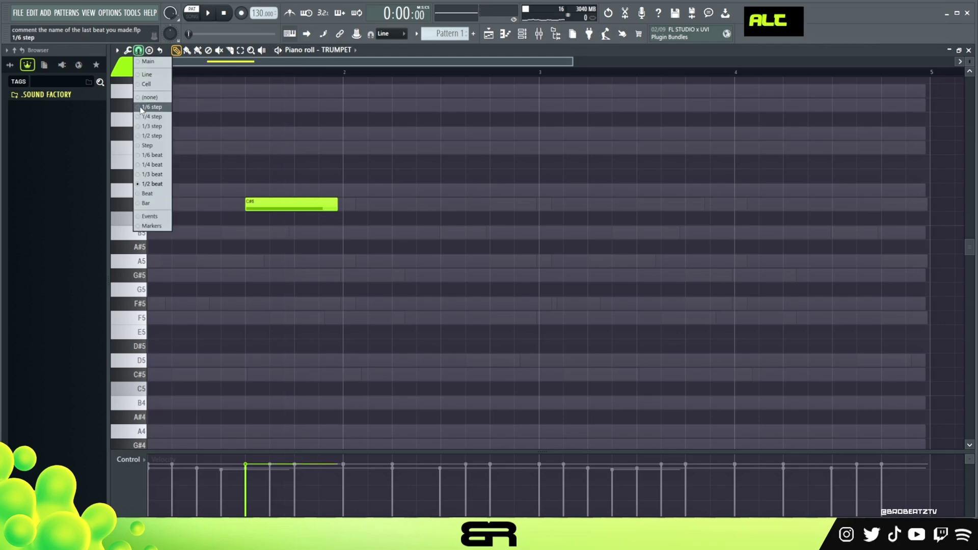
pyautogui.click(138, 174)
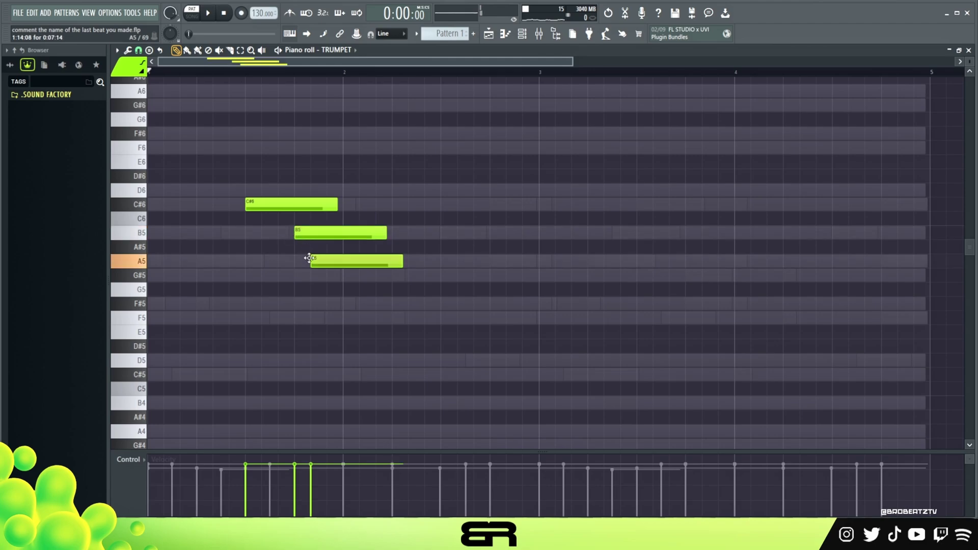
pyautogui.moveTo(334, 256); pyautogui.dragTo(346, 234)
pyautogui.rightClick(351, 240)
# Step: Raise the velocity of all trumpet notes to the maximum and play back the phrase
pyautogui.hotkey('ctrl', 'a')
pyautogui.scroll(8, 447, 240)
pyautogui.rightClick(478, 246)
pyautogui.press('space')
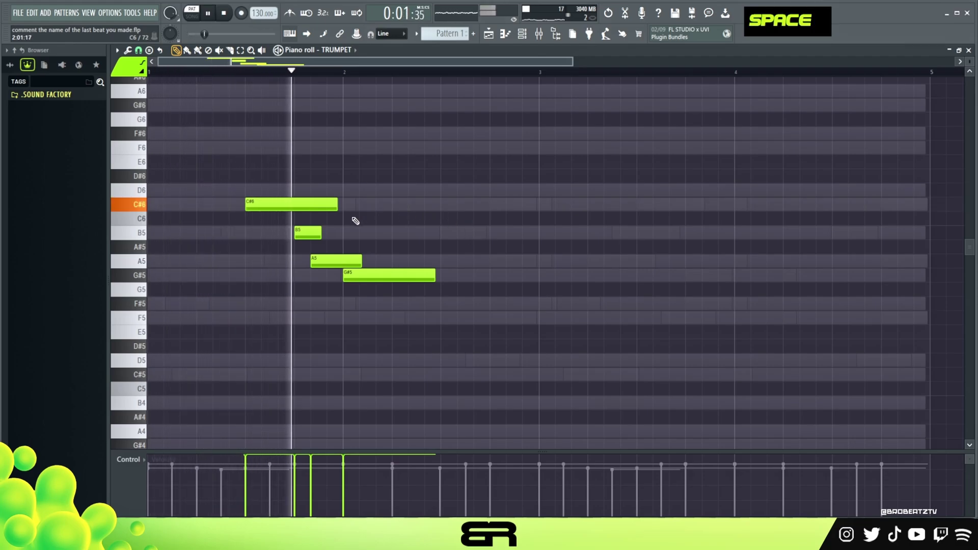
# Step: Shorten the trumpet's C#6 to just past beat 4 and its A5 to just past the start of bar 2, playing back between edits
pyautogui.moveTo(337, 216); pyautogui.dragTo(296, 215)
pyautogui.press('space')
pyautogui.press('space')
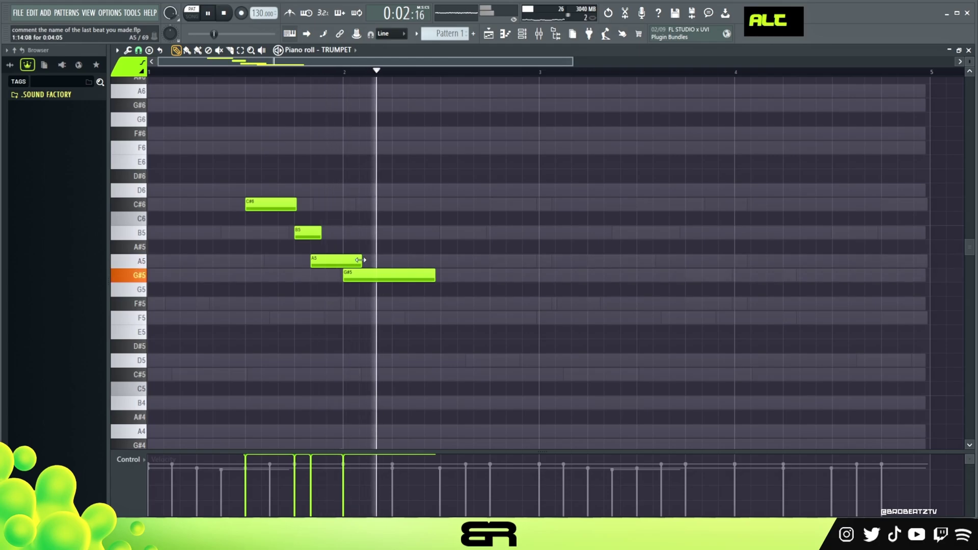
pyautogui.moveTo(362, 263); pyautogui.dragTo(346, 262)
pyautogui.press('space')
pyautogui.press('space')
pyautogui.moveTo(296, 200); pyautogui.dragTo(306, 201)
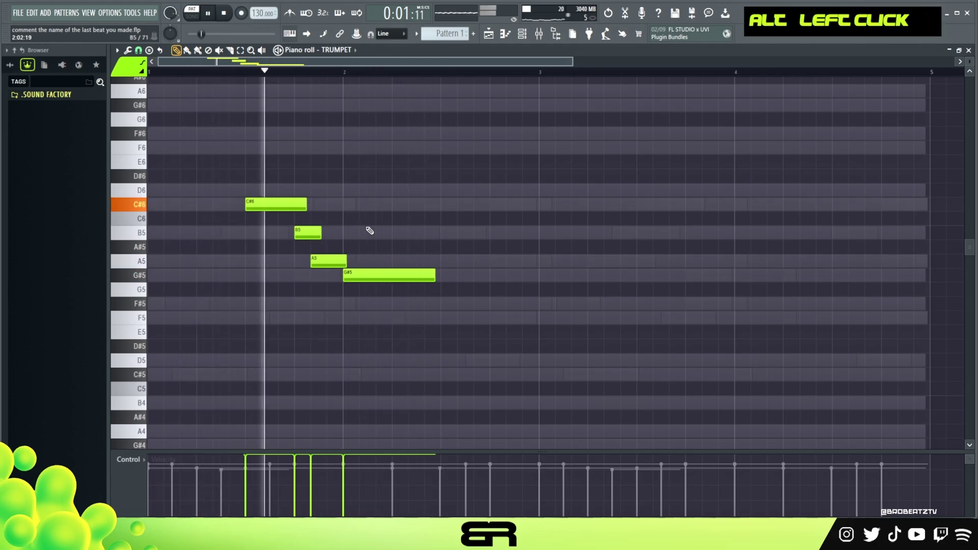
# Step: Nudge all four trumpet notes slightly earlier and copy the phrase two bars further to beat 3 of bar 3
pyautogui.hotkey('ctrl', 'a')
pyautogui.press('space')
pyautogui.keyDown('shift'); pyautogui.scroll(1, 395, 206); pyautogui.keyUp('shift')
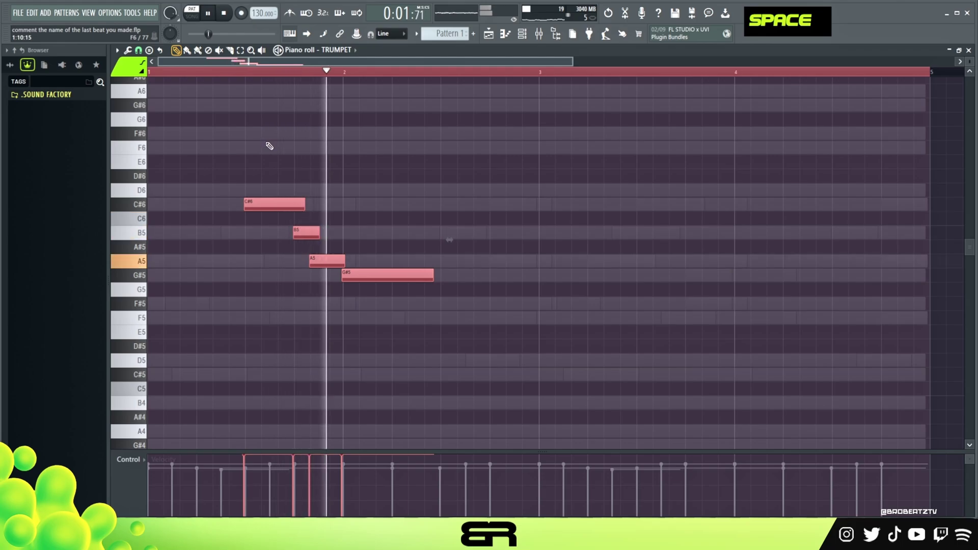
pyautogui.press('space')
pyautogui.keyDown('shift'); pyautogui.moveTo(264, 207); pyautogui.dragTo(693, 222); pyautogui.keyUp('shift')
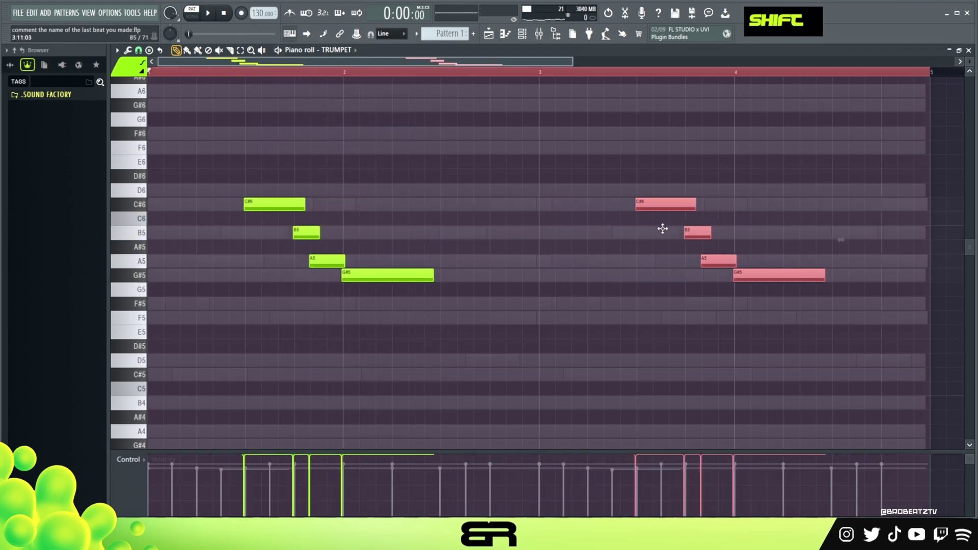
# Step: Try the copied trumpet phrase one octave lower and one octave higher, and return it to its original pitch
pyautogui.hotkey('ctrl', 'Down')
pyautogui.scroll(-3, 667, 234)
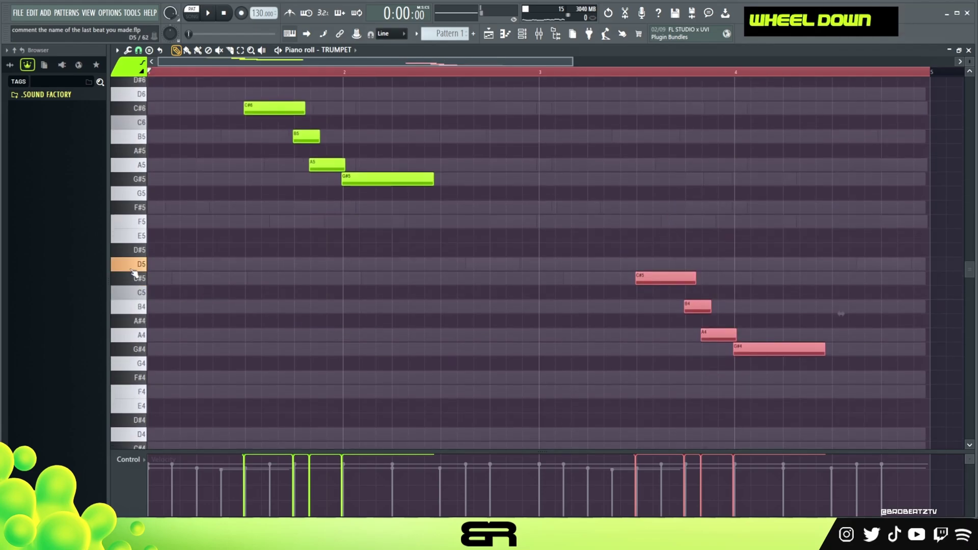
pyautogui.hotkey('ctrl', 'Up')
pyautogui.scroll(3, 518, 332)
pyautogui.scroll(1, 517, 332)
pyautogui.hotkey('ctrl', 'Up')
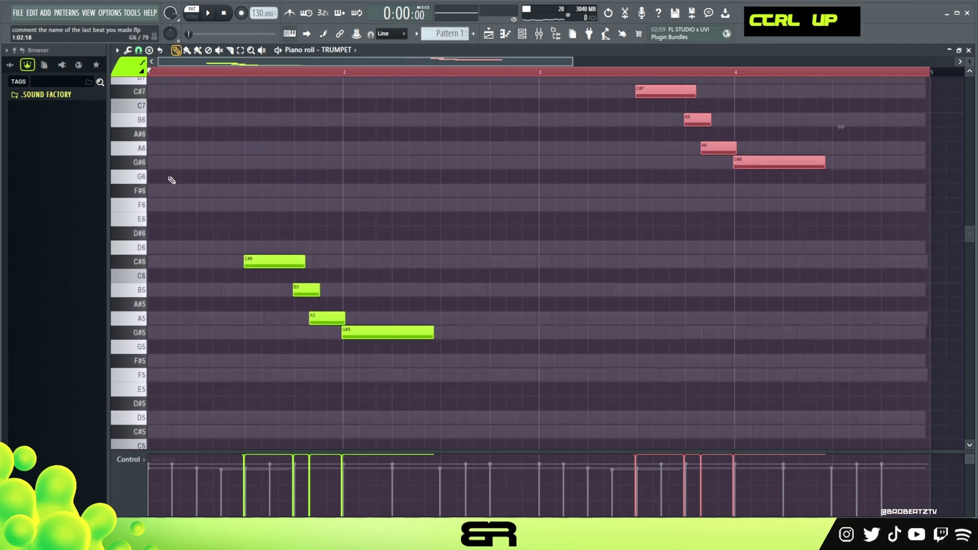
pyautogui.hotkey('ctrl', 'Down')
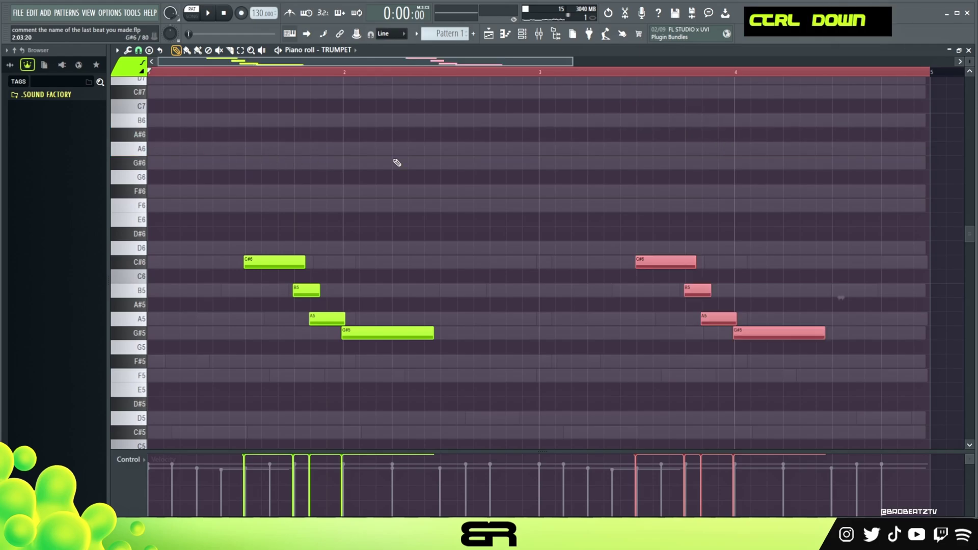
pyautogui.rightClick(624, 165)
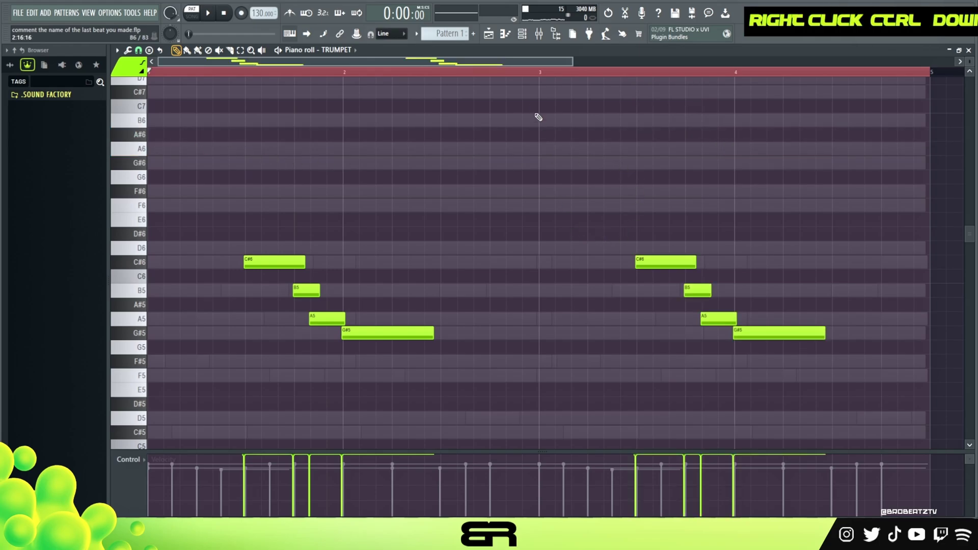
# Step: Inspect the guitar part in its piano roll, from the upper melody down to the low root notes of each bar
pyautogui.click(522, 40)
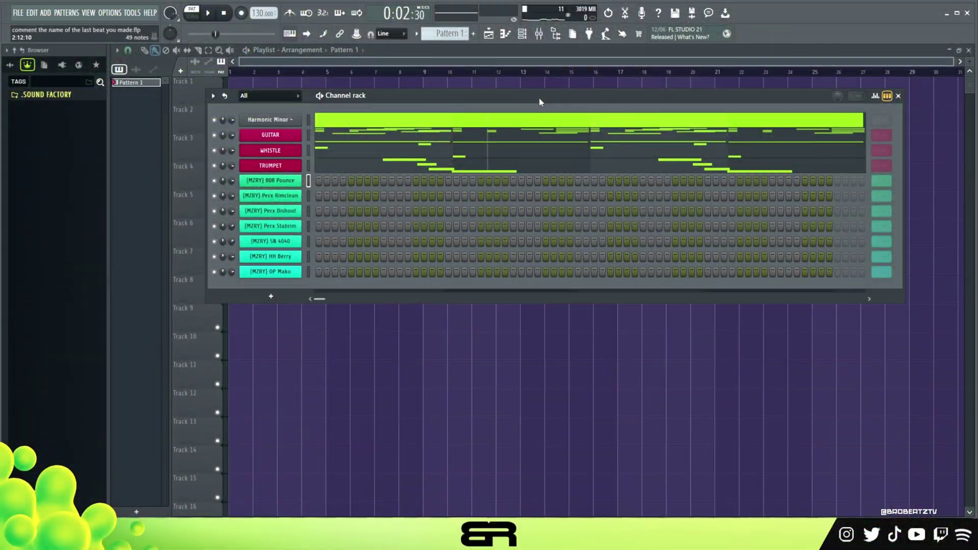
pyautogui.click(400, 135)
pyautogui.scroll(-6, 357, 142)
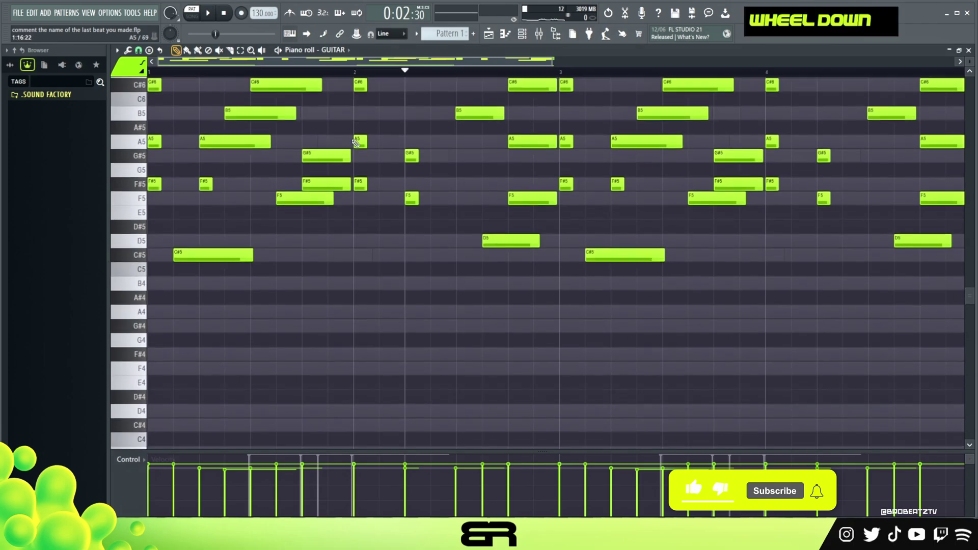
pyautogui.moveTo(258, 274); pyautogui.dragTo(450, 351)
pyautogui.keyDown('ctrl'); pyautogui.click(346, 239); pyautogui.keyUp('ctrl')
pyautogui.scroll(3, 349, 237)
pyautogui.moveTo(352, 157); pyautogui.dragTo(495, 311)
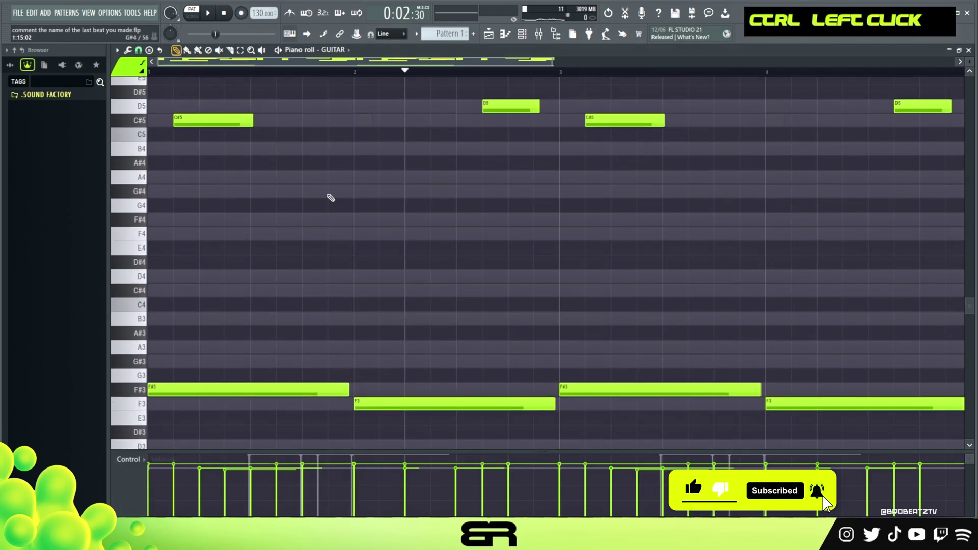
pyautogui.scroll(3, 365, 212)
pyautogui.moveTo(545, 281); pyautogui.dragTo(153, 79)
pyautogui.keyDown('ctrl'); pyautogui.click(359, 261); pyautogui.keyUp('ctrl')
pyautogui.scroll(-3, 373, 264)
pyautogui.scroll(-2, 373, 263)
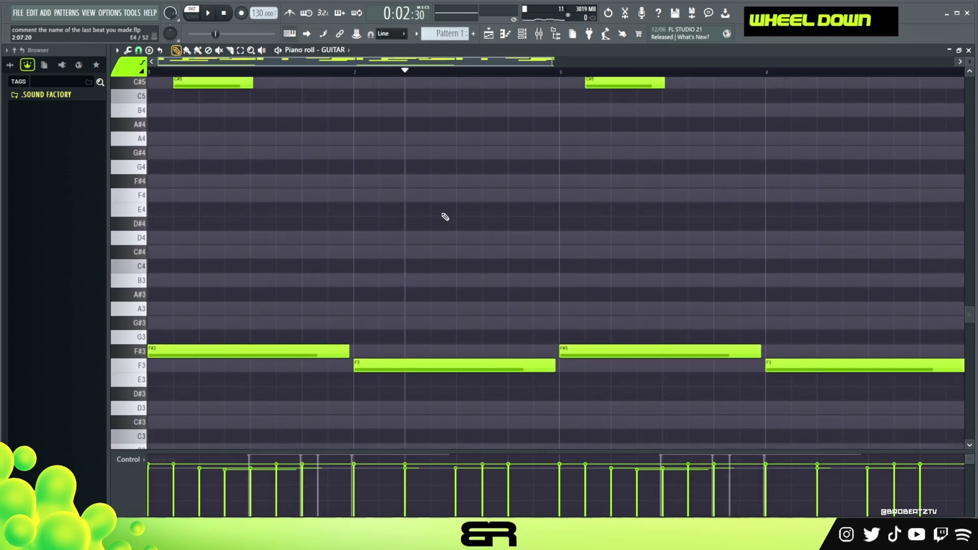
pyautogui.scroll(-3, 367, 302)
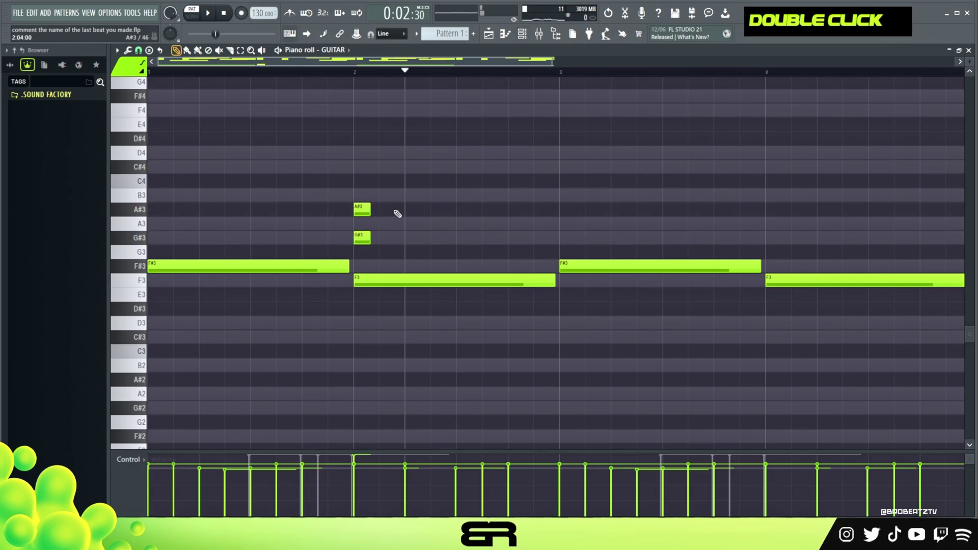
# Step: Open the 808 Pounce channel in the piano roll and place an F#3 at bar 1 and an F3 at bar 2
pyautogui.click(537, 37)
pyautogui.rightClick(277, 180)
pyautogui.click(320, 181)
pyautogui.click(154, 267)
# Step: Transpose both 808 notes up two octaves to F#5 and F5 and play back the bass
pyautogui.hotkey('ctrl', 'a')
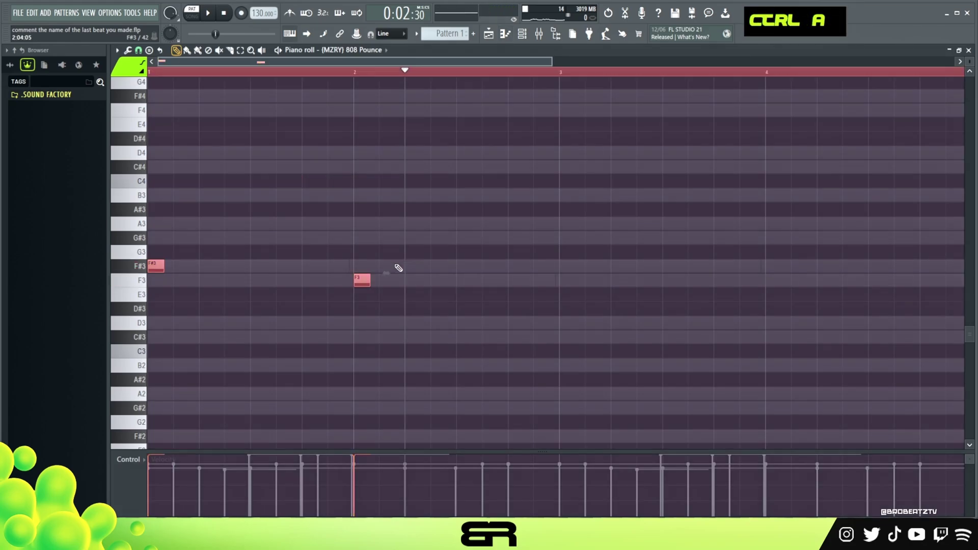
pyautogui.hotkey('ctrl', 'Up')
pyautogui.hotkey('ctrl', 'Up')
pyautogui.scroll(7, 414, 275)
pyautogui.press('space')
pyautogui.press('space')
pyautogui.press('space')
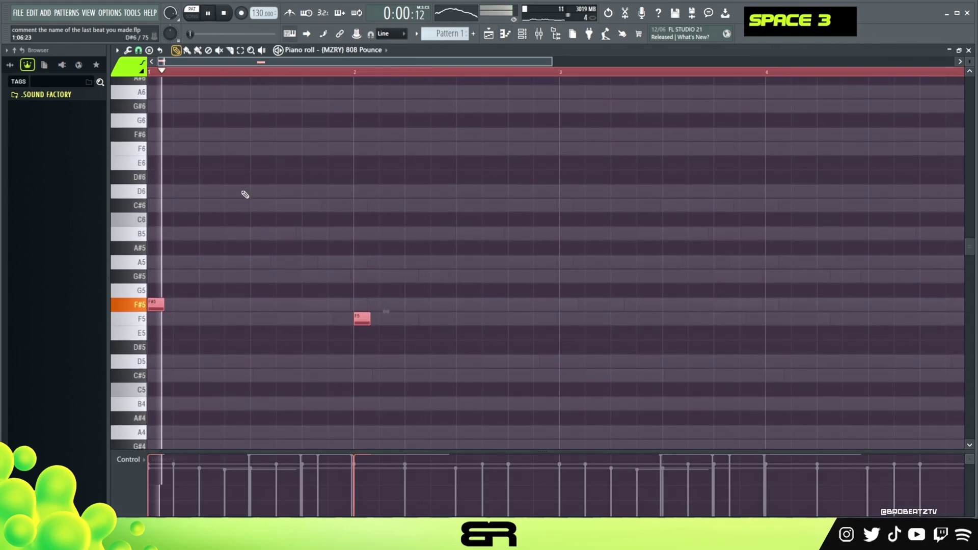
# Step: Add F#5 808 notes on beats 3 and 4 of bar 1, playing back between placements
pyautogui.scroll(-3, 305, 232)
pyautogui.click(254, 220)
pyautogui.press('space')
pyautogui.press('space')
pyautogui.click(310, 219)
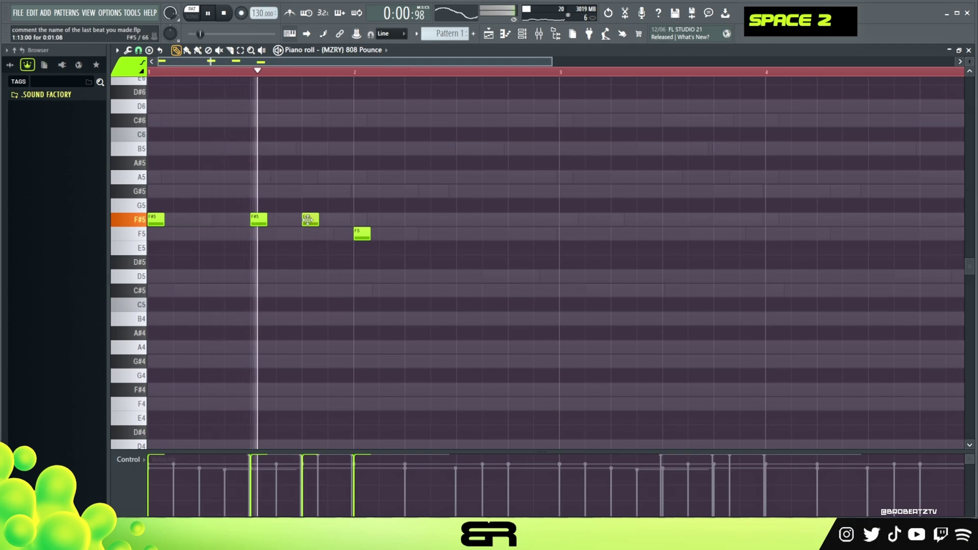
# Step: Replace the F5 at bar 2's start with F5 notes half a beat before bar 2 and on beat 2 of bar 2
pyautogui.click(336, 233)
pyautogui.rightClick(362, 233)
pyautogui.click(413, 233)
# Step: Copy the whole two-bar 808 phrase so that the copy starts at bar 3
pyautogui.hotkey('ctrl', 'a')
pyautogui.press('space')
pyautogui.moveTo(160, 222); pyautogui.dragTo(568, 228)
# Step: Move the copied bar 3 F#5 from beat 3 to half a beat earlier, add an F5 after beat 3 of bar 4, and play back
pyautogui.rightClick(671, 219)
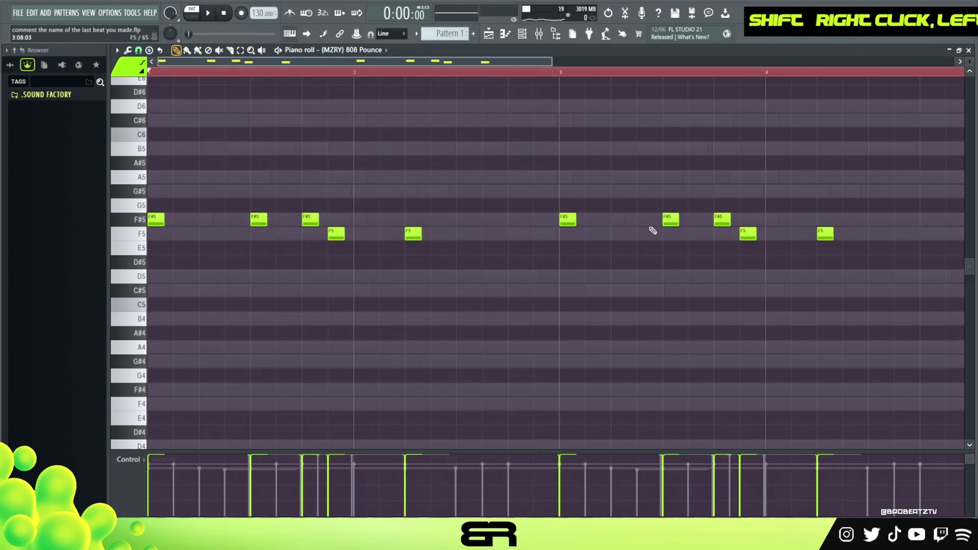
pyautogui.click(644, 219)
pyautogui.scroll(-3, 618, 75)
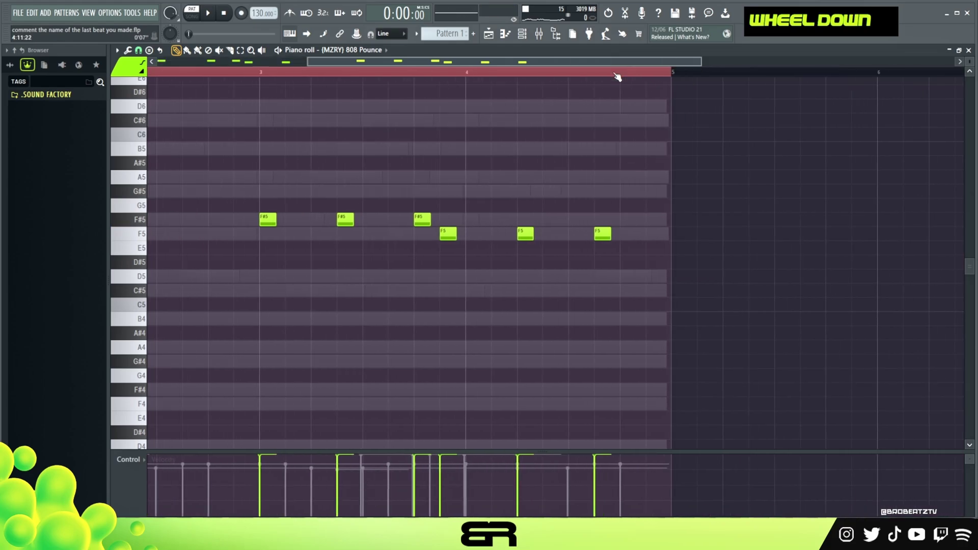
pyautogui.moveTo(490, 62); pyautogui.dragTo(158, 64)
pyautogui.press('space')
pyautogui.rightClick(502, 130)
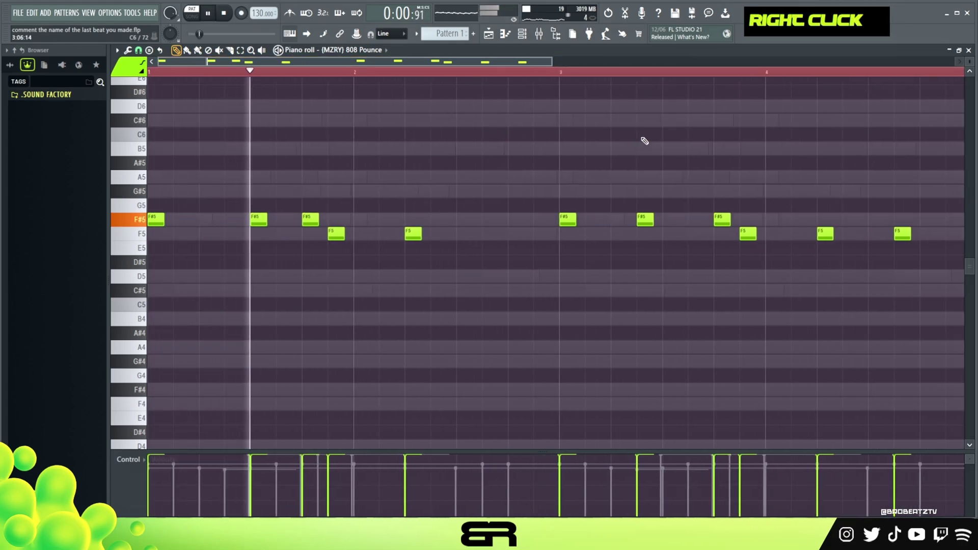
pyautogui.moveTo(969, 61); pyautogui.dragTo(969, 65)
pyautogui.moveTo(552, 62); pyautogui.dragTo(580, 62)
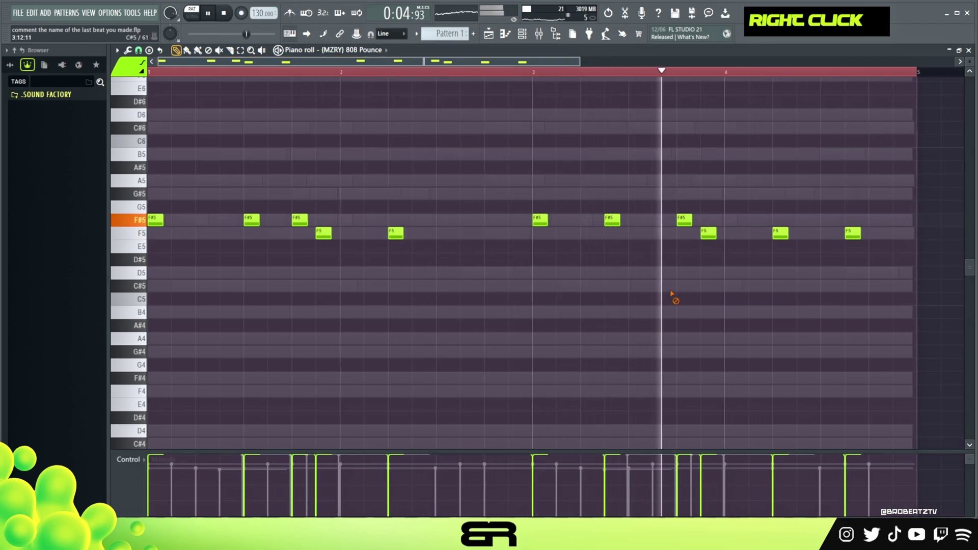
pyautogui.press('space')
pyautogui.doubleClick(265, 71)
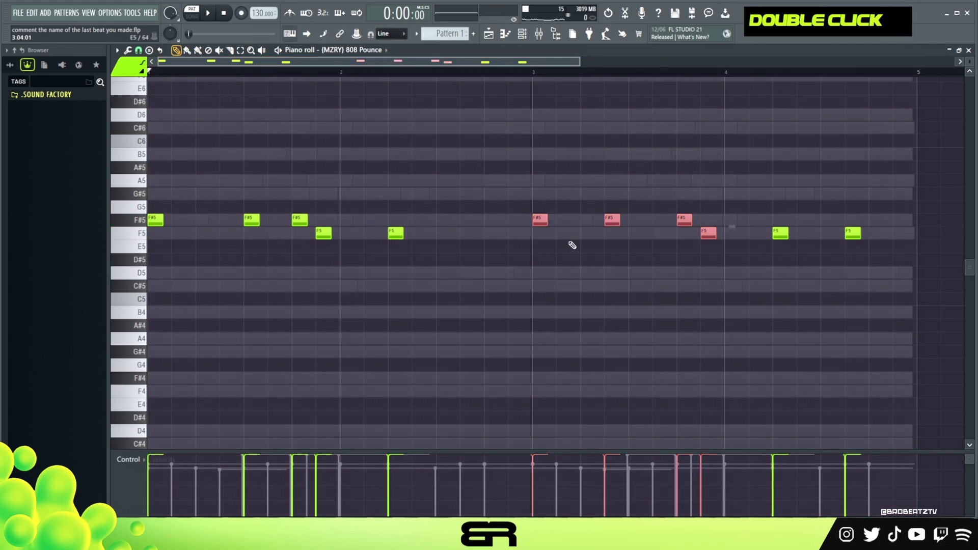
pyautogui.moveTo(882, 188)
pyautogui.mouseDown()
pyautogui.moveTo(765, 247)
pyautogui.moveTo(146, 285)
pyautogui.mouseUp()
pyautogui.rightClick(447, 324)
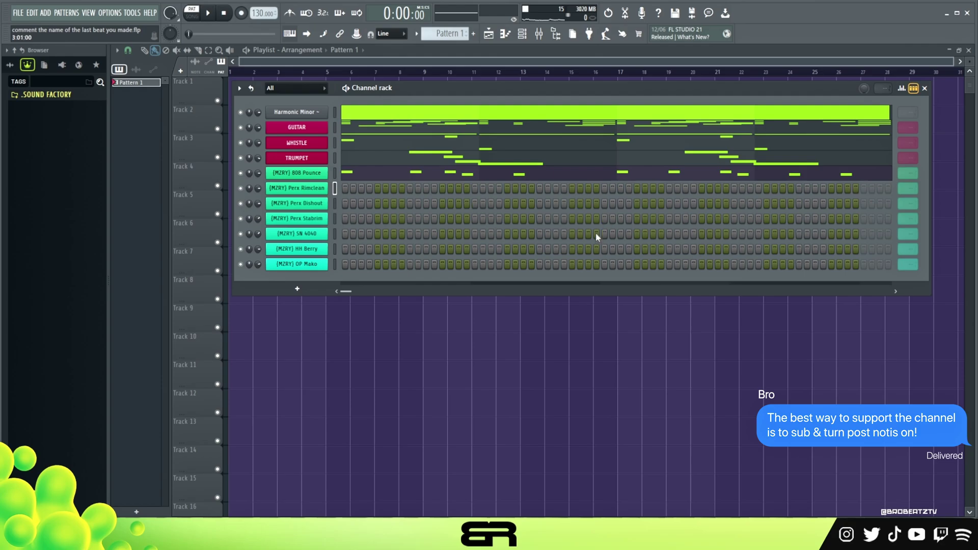
# Step: Add Perx Rimclean hits in the channel rack on beat 3 of all four bars and play the pattern
pyautogui.moveTo(494, 90); pyautogui.dragTo(499, 87)
pyautogui.click(410, 187)
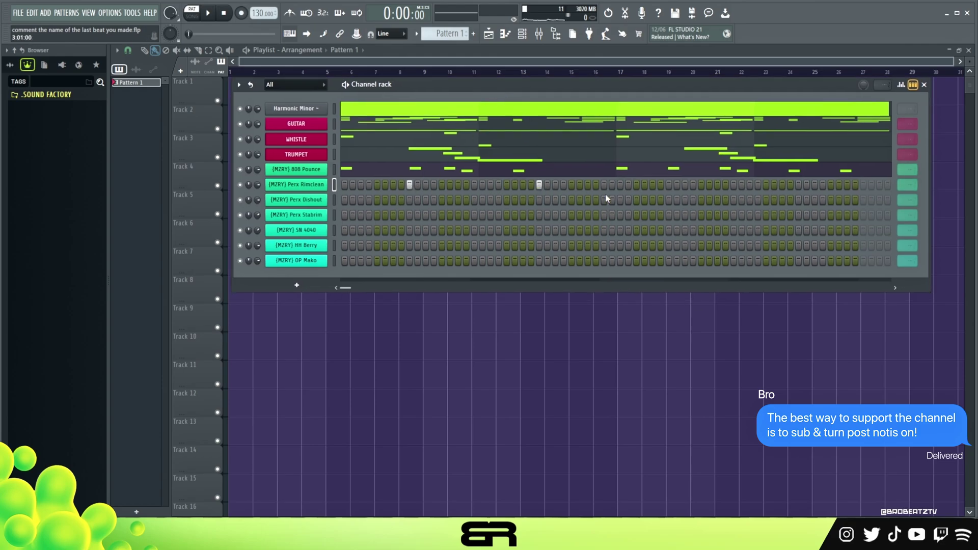
pyautogui.press('space')
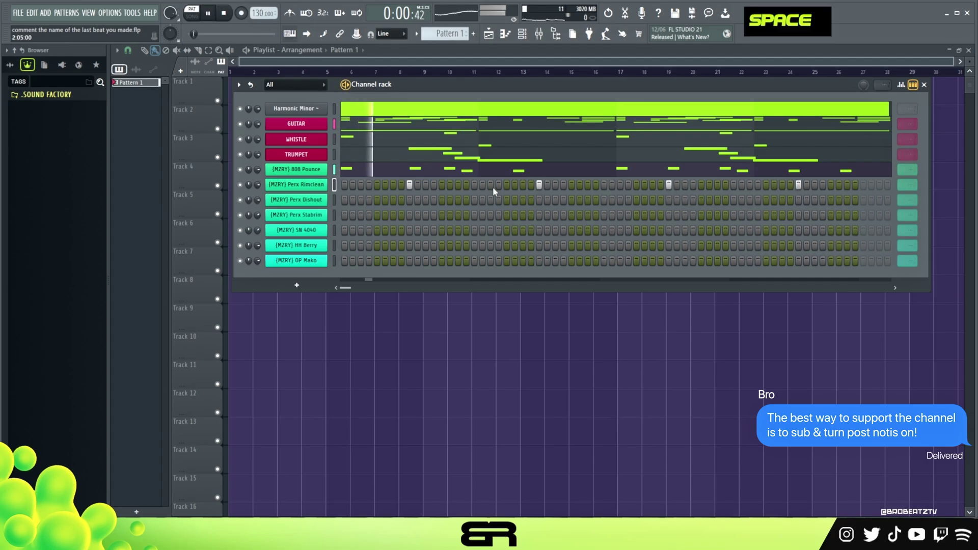
# Step: Raise the velocity of all Perx Rimclean notes slightly in the piano roll while playing back, and return to the channel rack
pyautogui.rightClick(275, 184)
pyautogui.click(285, 186)
pyautogui.keyDown('alt'); pyautogui.scroll(3, 397, 190); pyautogui.keyUp('alt')
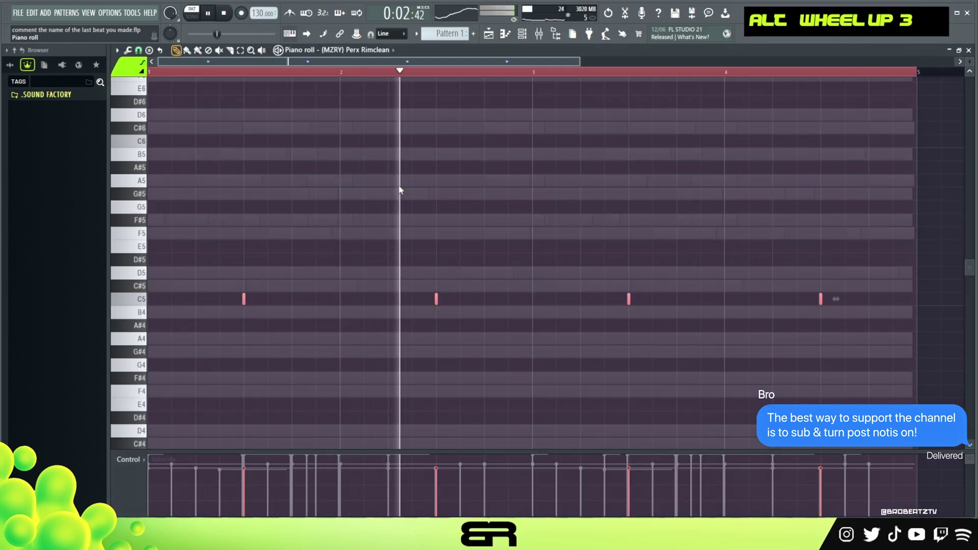
pyautogui.press('space')
pyautogui.press('space')
pyautogui.scroll(2, 423, 181)
pyautogui.keyDown('alt'); pyautogui.scroll(1, 422, 179); pyautogui.keyUp('alt')
pyautogui.scroll(-3, 434, 173)
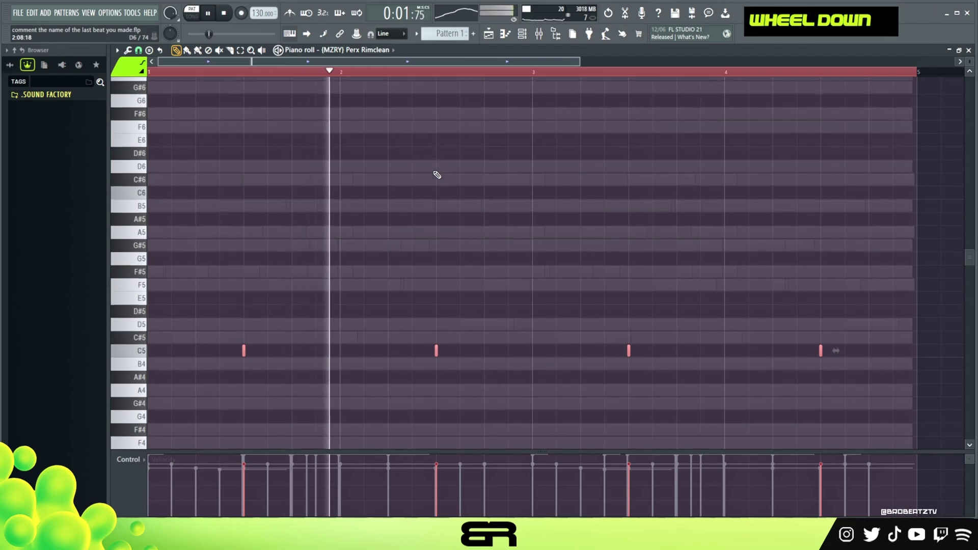
pyautogui.scroll(-1, 448, 170)
pyautogui.press('space')
pyautogui.press('F6')
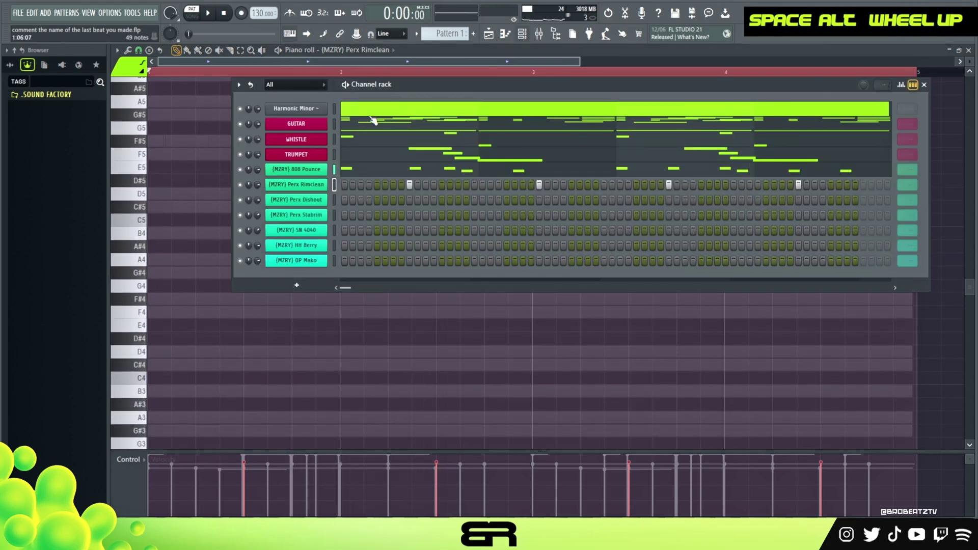
# Step: Mute the 808 Pounce channel and add a Perx Dishout hit on step 7, playing back the pattern
pyautogui.press('space')
pyautogui.click(393, 200)
pyautogui.press('space')
pyautogui.press('space')
pyautogui.press('space')
pyautogui.press('space')
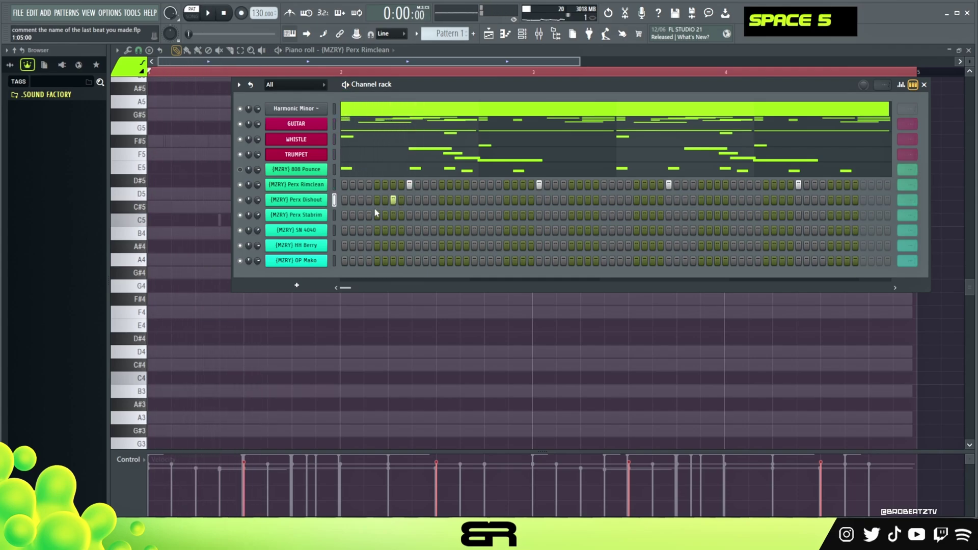
# Step: Add a Perx Stabrim hit on step 3 and HH Berry hats on steps 1 to 3, checking them by playback
pyautogui.click(361, 215)
pyautogui.press('space')
pyautogui.press('space')
pyautogui.press('space')
pyautogui.press('space')
pyautogui.press('space')
pyautogui.press('space')
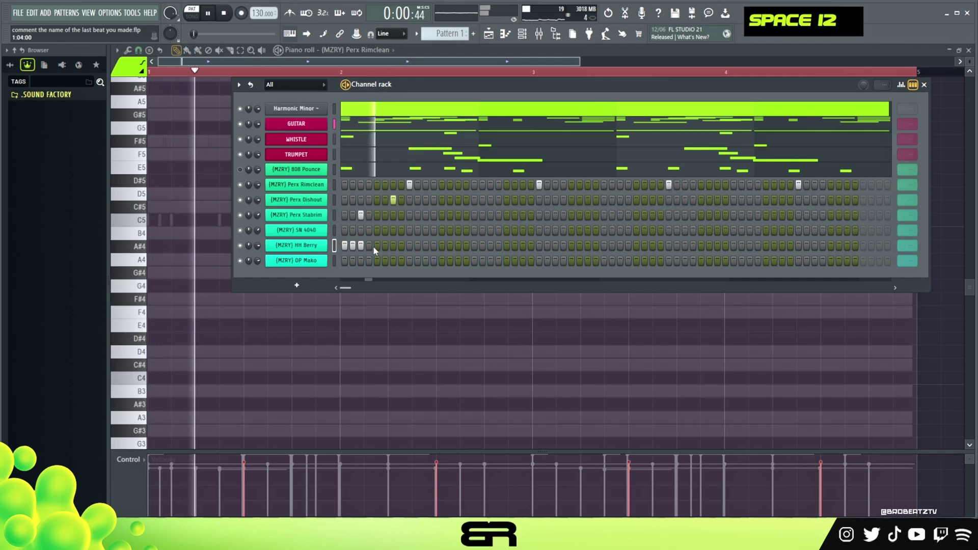
pyautogui.press('space')
pyautogui.press('space')
# Step: Place HH Berry hats on steps 12 and 15, removing the trial hat on step 11 after playback
pyautogui.click(433, 245)
pyautogui.click(426, 245)
pyautogui.press('space')
pyautogui.press('space')
pyautogui.press('space')
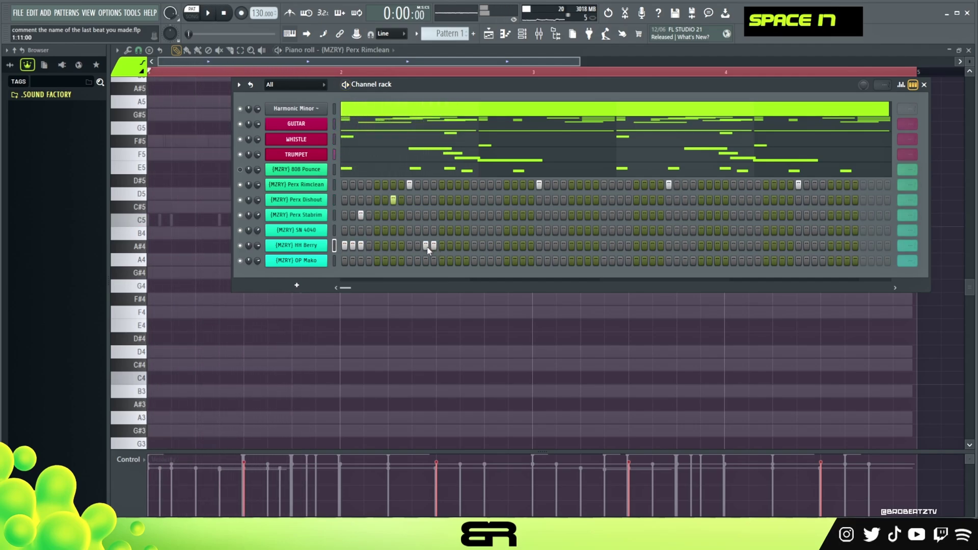
pyautogui.rightClick(426, 245)
pyautogui.click(458, 245)
# Step: Add SN 4040 snares on steps 15 and 19 and an HH Berry hat on step 16, playing back between placements
pyautogui.click(458, 231)
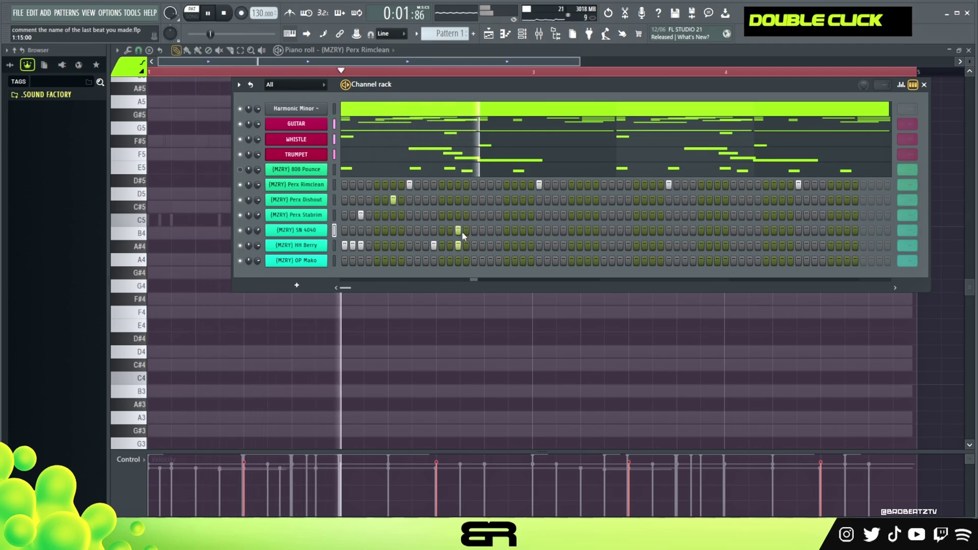
pyautogui.press('space')
pyautogui.press('space')
pyautogui.click(466, 244)
pyautogui.click(490, 230)
pyautogui.press('space')
pyautogui.press('space')
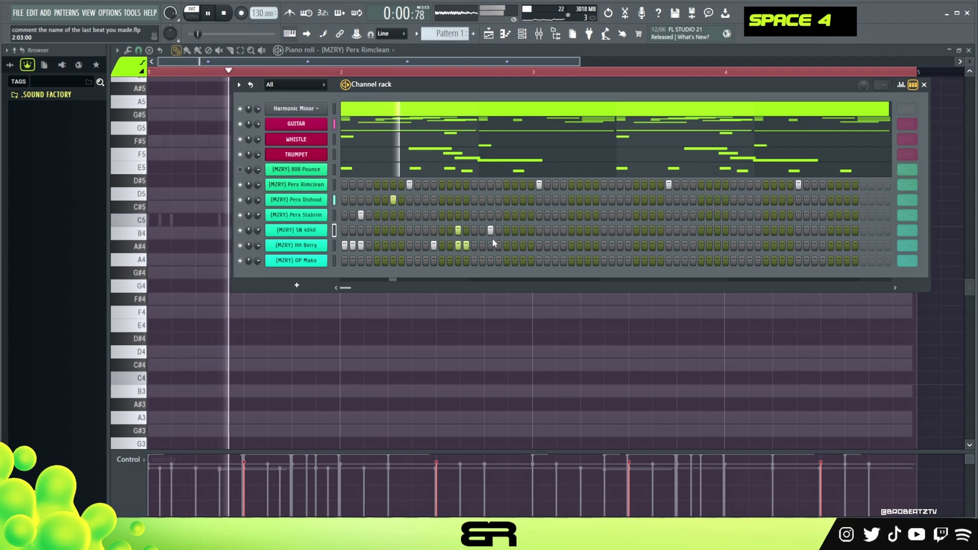
# Step: Add HH Berry hats on steps 23, 24 and 28 and an OP Mako hit on step 29
pyautogui.click(523, 245)
pyautogui.click(531, 245)
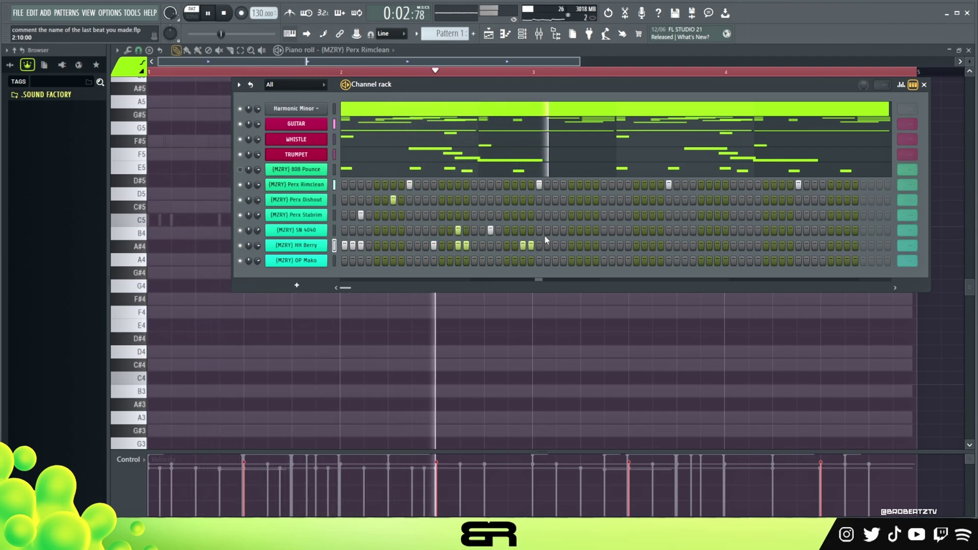
pyautogui.press('space')
pyautogui.press('space')
pyautogui.click(564, 245)
pyautogui.doubleClick(570, 260)
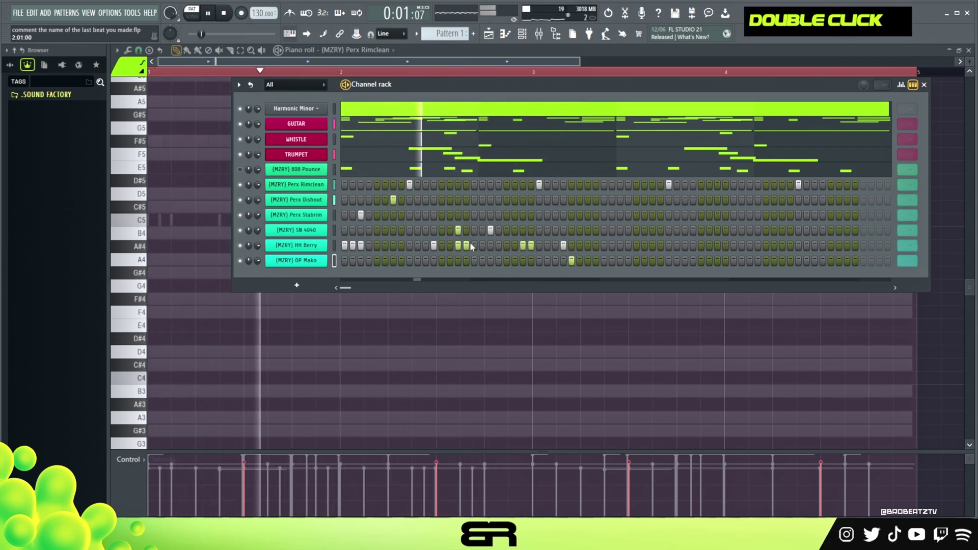
# Step: Move the HH Berry hat from step 16 to step 17 and play back the drums
pyautogui.click(474, 245)
pyautogui.press('space')
pyautogui.press('space')
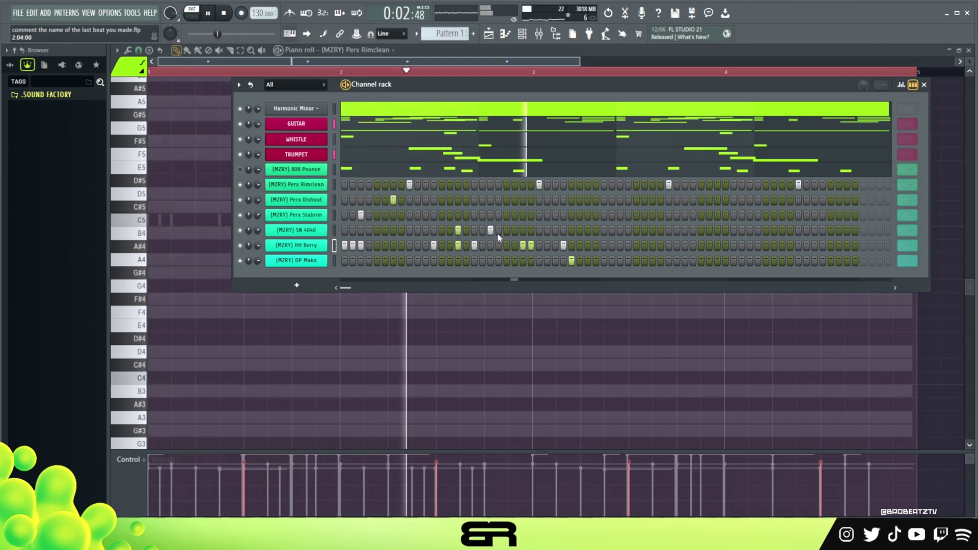
pyautogui.press('space')
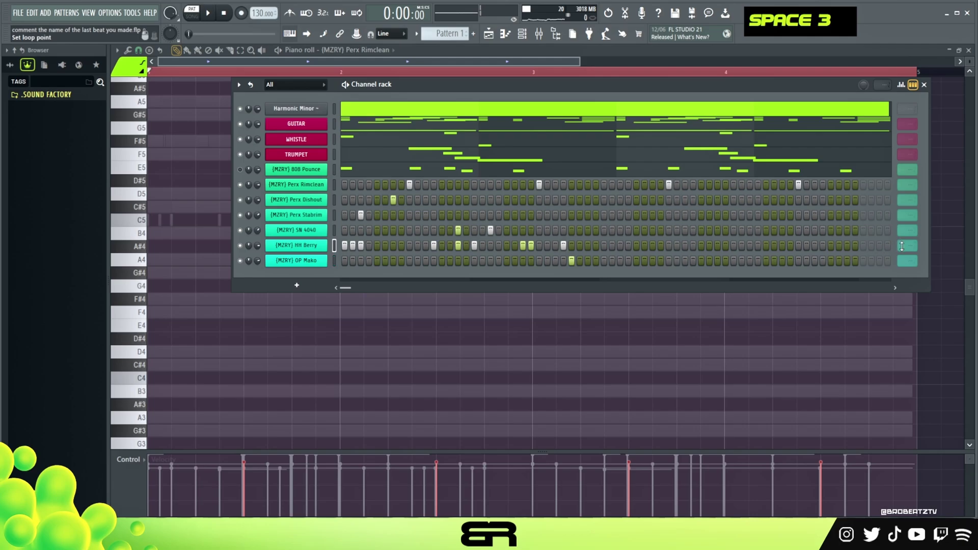
# Step: Set the HH Berry channel to loop every 32 steps, add an OP Mako hit on step 61, and start playback
pyautogui.rightClick(901, 245)
pyautogui.click(919, 315)
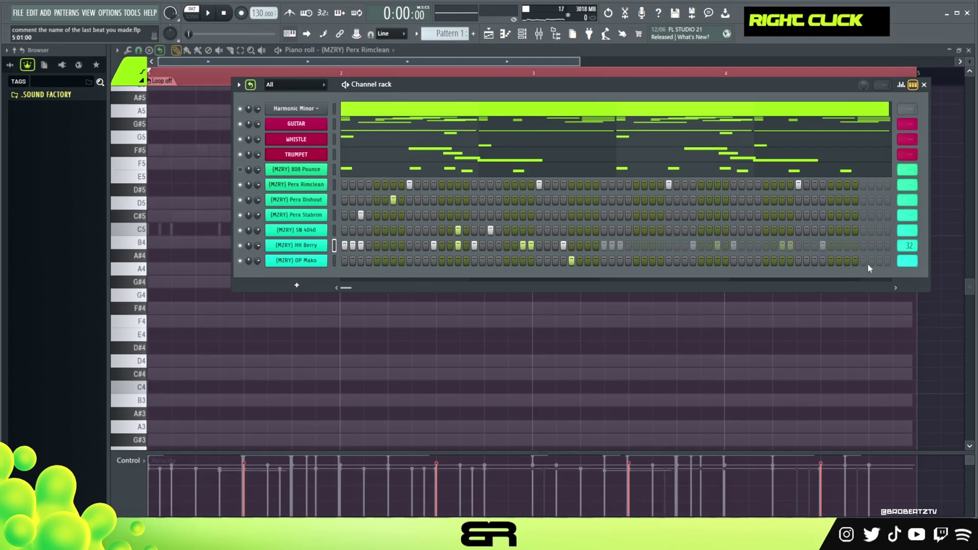
pyautogui.press('space')
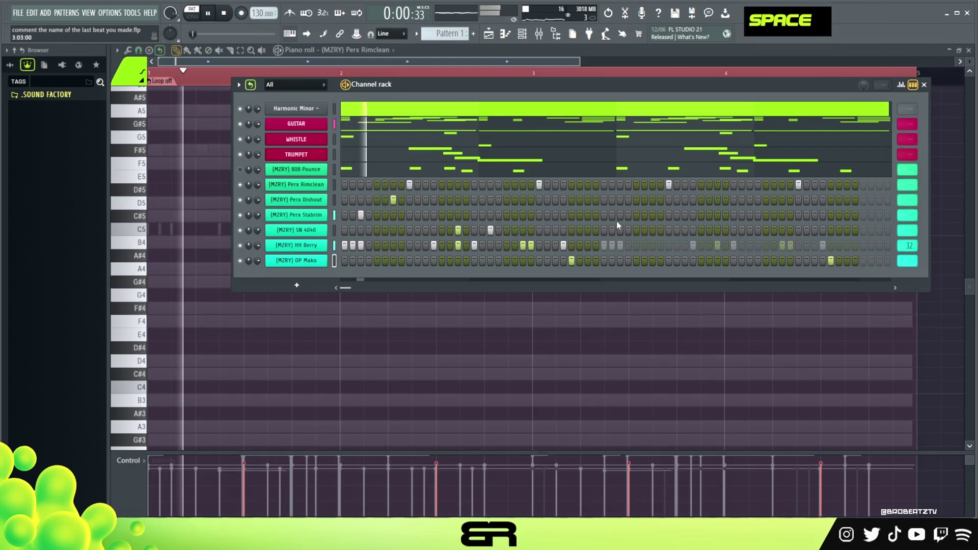
# Step: Repeat the other drums in bars 3 and 4 with SN 4040 on steps 47 and 51, Perx Dishout on 39 and Perx Stabrim on 35
pyautogui.click(717, 230)
pyautogui.click(750, 230)
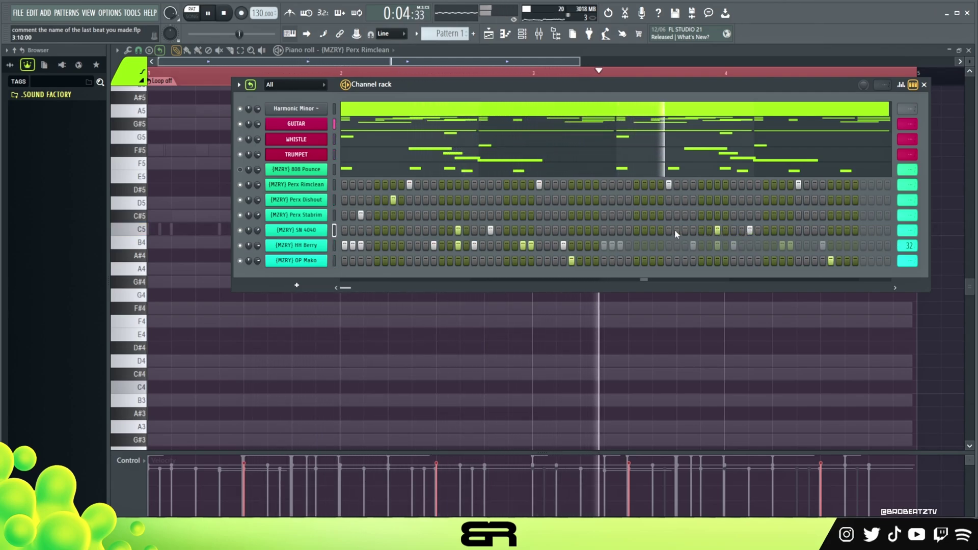
pyautogui.press('space')
pyautogui.press('space')
pyautogui.click(653, 200)
pyautogui.click(620, 215)
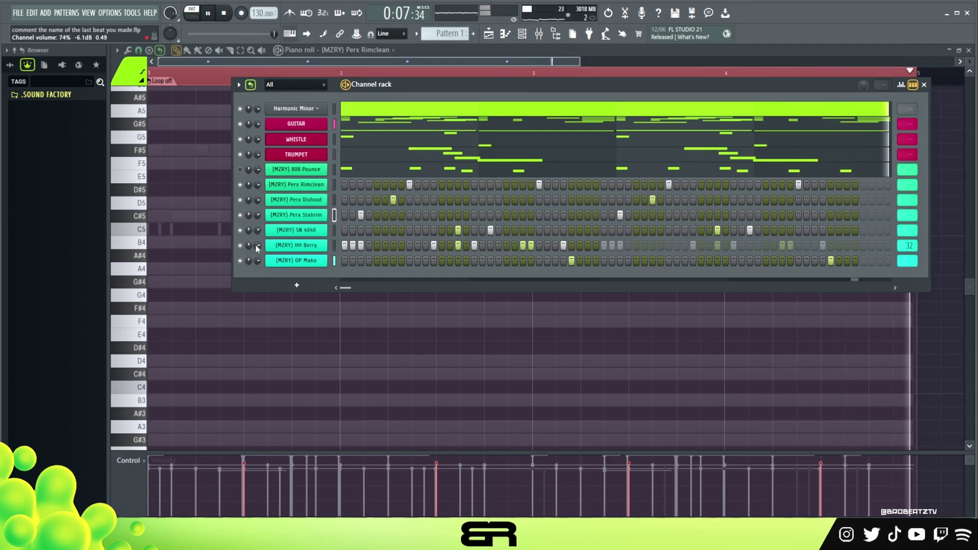
# Step: Unmute the 808 Pounce channel and play back the full pattern with melody, bass and drums
pyautogui.press('space')
pyautogui.moveTo(391, 89); pyautogui.dragTo(349, 108)
pyautogui.press('space')
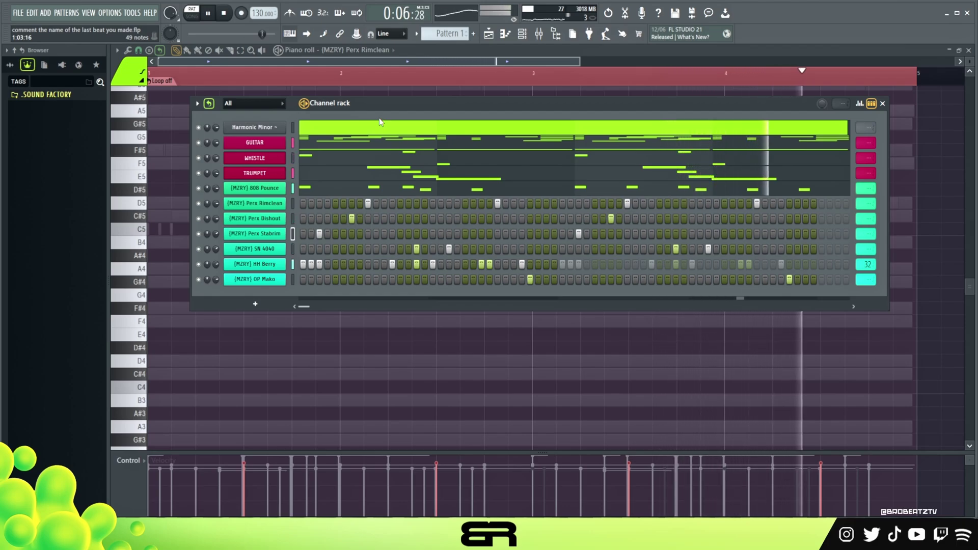
pyautogui.press('space')
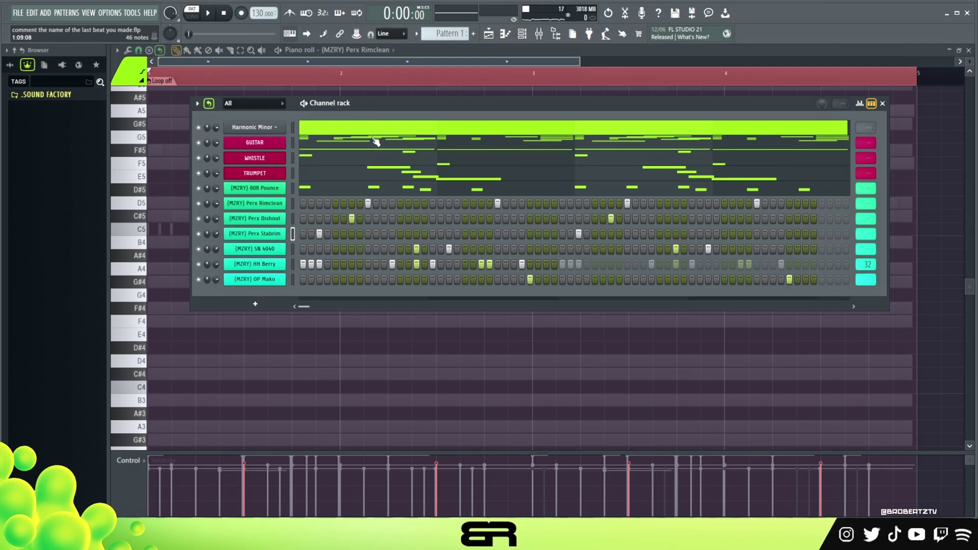
pyautogui.moveTo(418, 110)
pyautogui.mouseDown()
pyautogui.moveTo(432, 130)
pyautogui.moveTo(411, 102)
pyautogui.mouseUp()
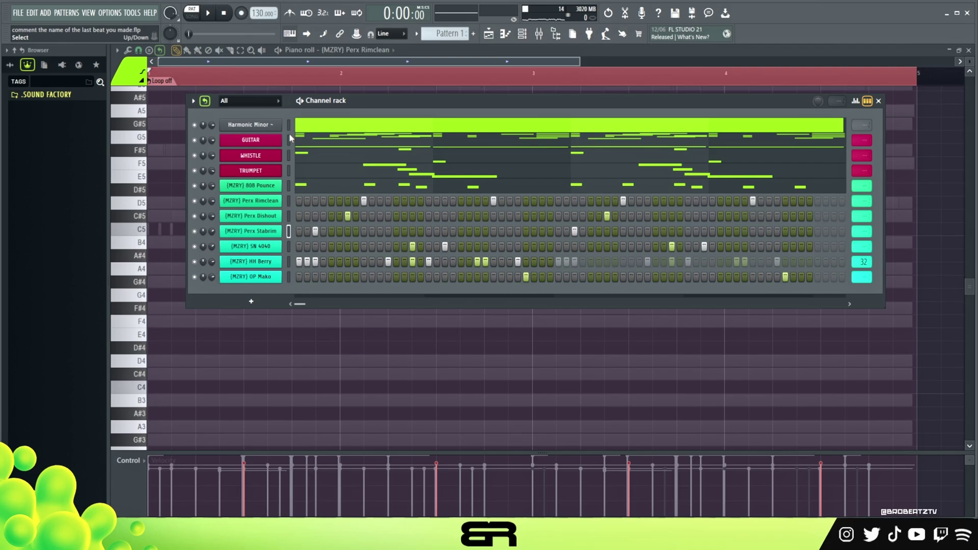
# Step: Expand the mixer's docked tracks and examine the effects on TWINKLE, AMBIENCE and REV
pyautogui.moveTo(346, 104)
pyautogui.mouseDown()
pyautogui.moveTo(333, 118)
pyautogui.moveTo(341, 116)
pyautogui.mouseUp()
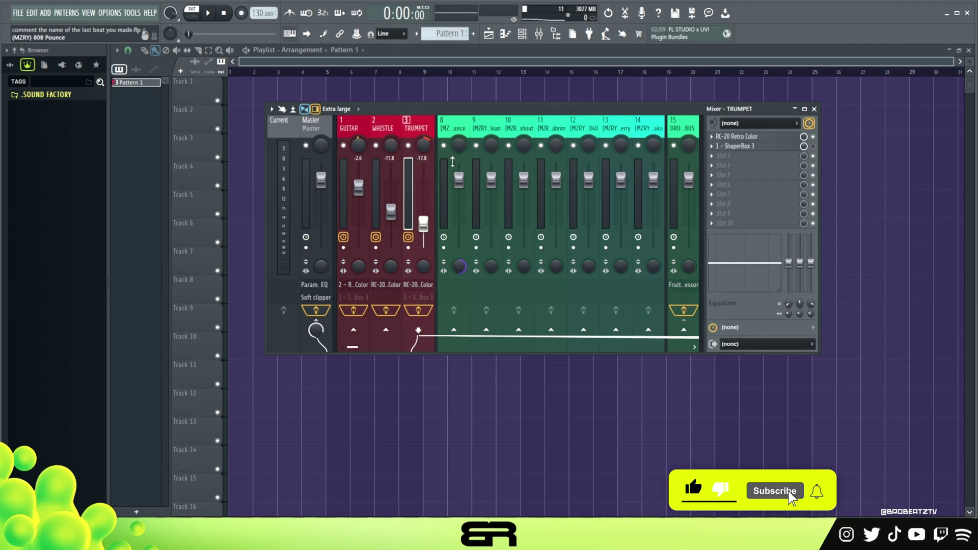
pyautogui.click(700, 133)
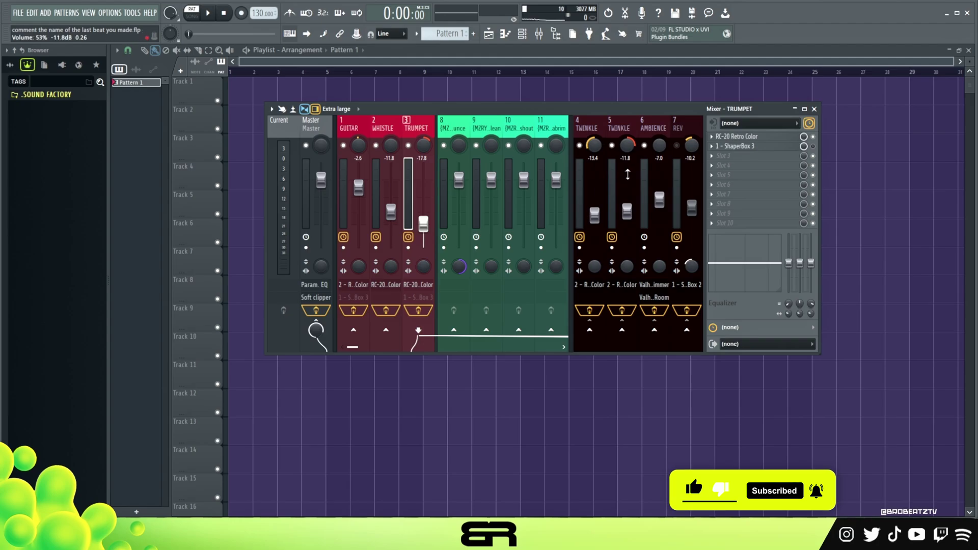
pyautogui.click(663, 133)
pyautogui.click(584, 129)
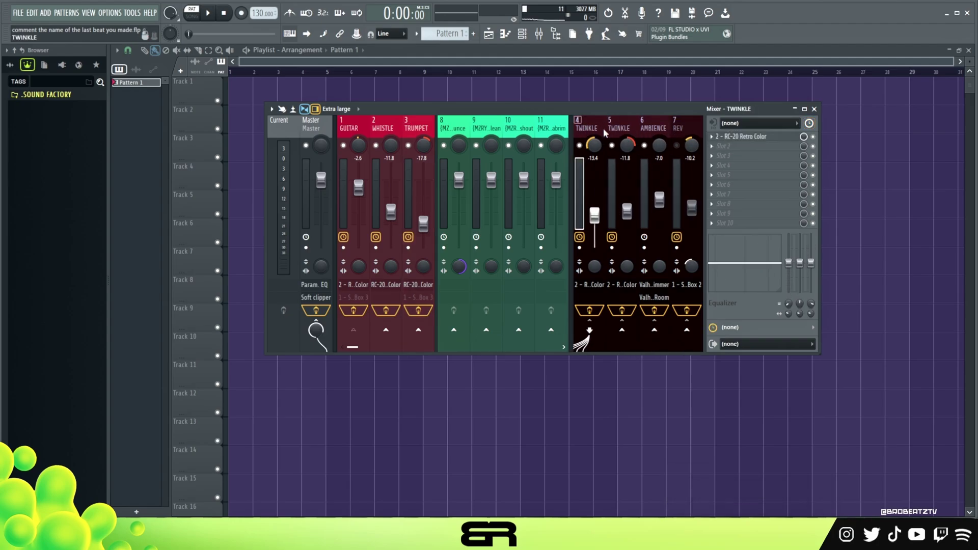
pyautogui.click(652, 129)
pyautogui.click(678, 132)
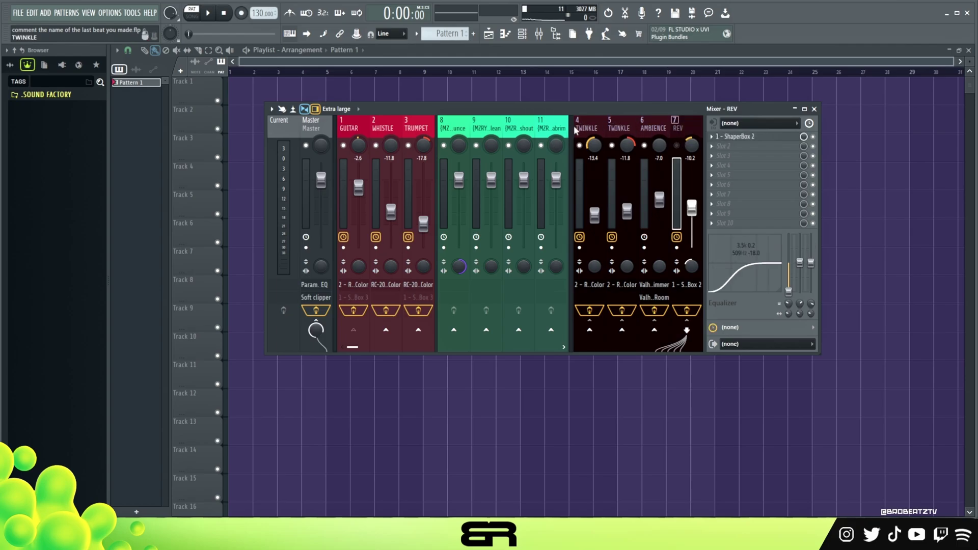
# Step: Dock the empty mixer track Insert 20 on the mixer's right side and collapse and re-expand the docked group
pyautogui.scroll(-5, 509, 127)
pyautogui.click(463, 130)
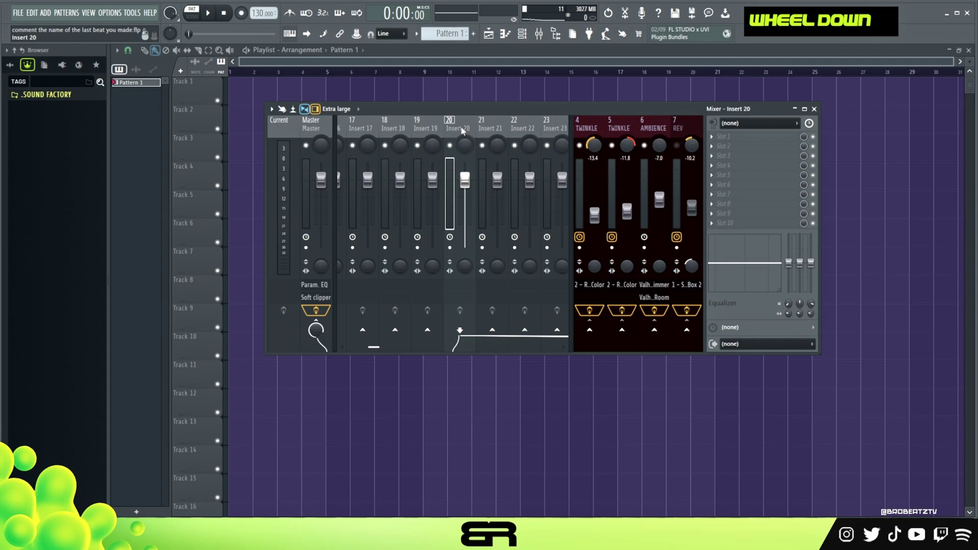
pyautogui.rightClick(460, 125)
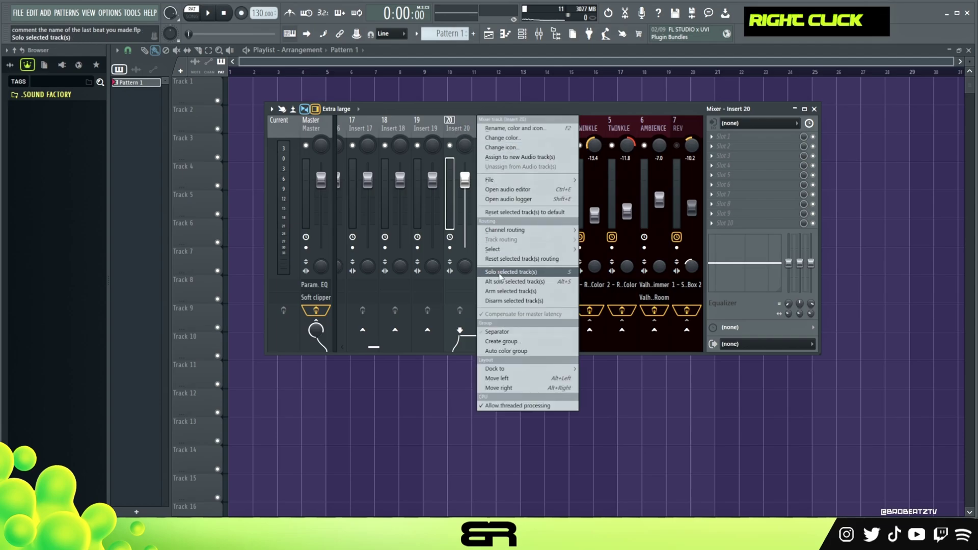
pyautogui.click(593, 392)
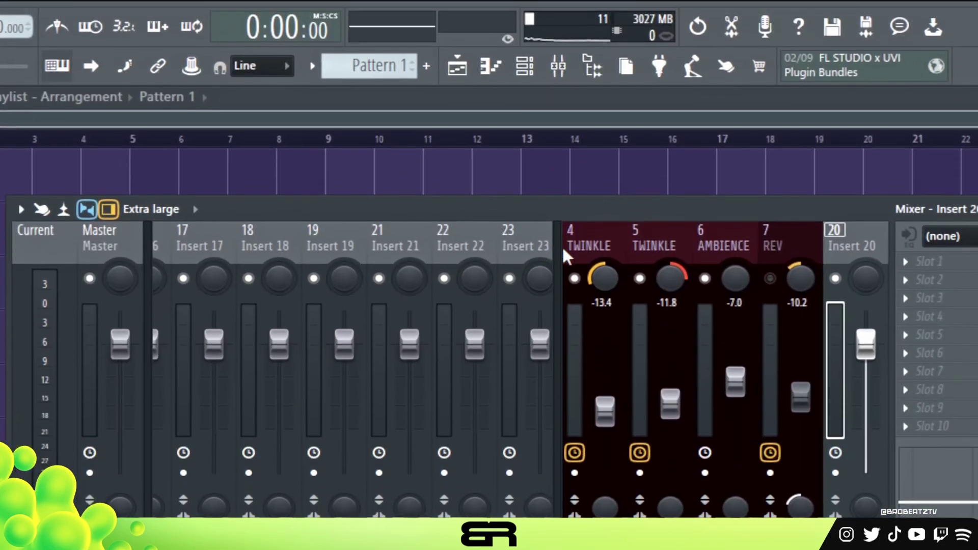
pyautogui.click(559, 252)
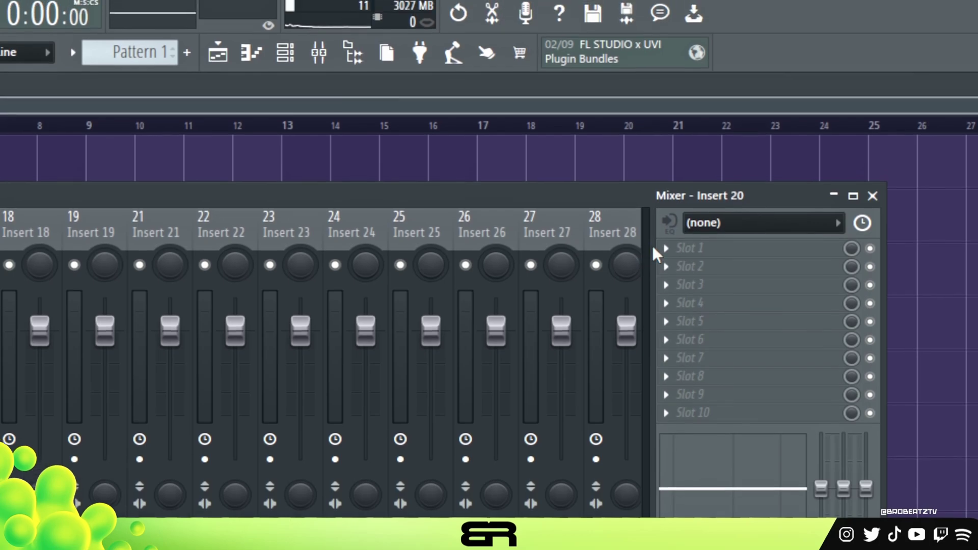
pyautogui.click(885, 261)
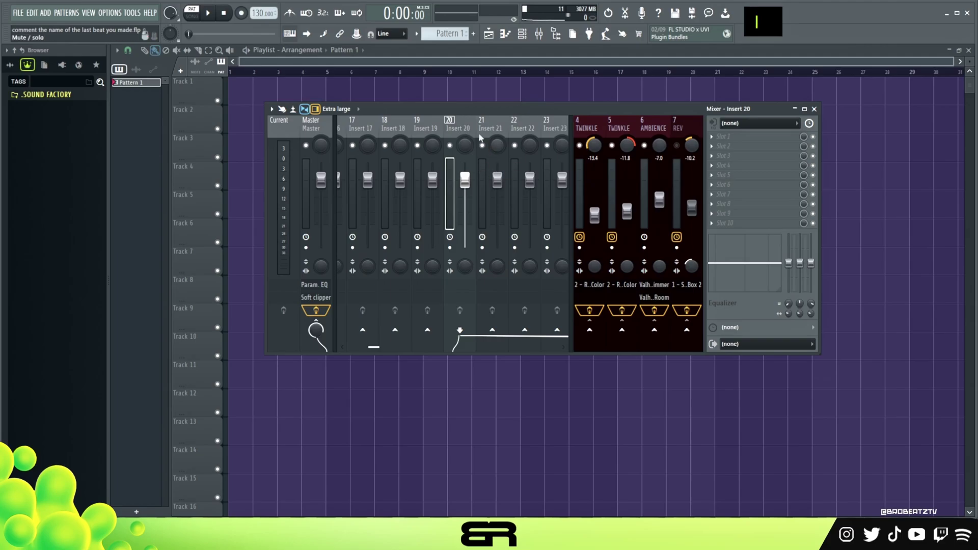
# Step: Examine the RC-20 Retro Color settings on the GUITAR and WHISTLE mixer tracks
pyautogui.scroll(5, 479, 137)
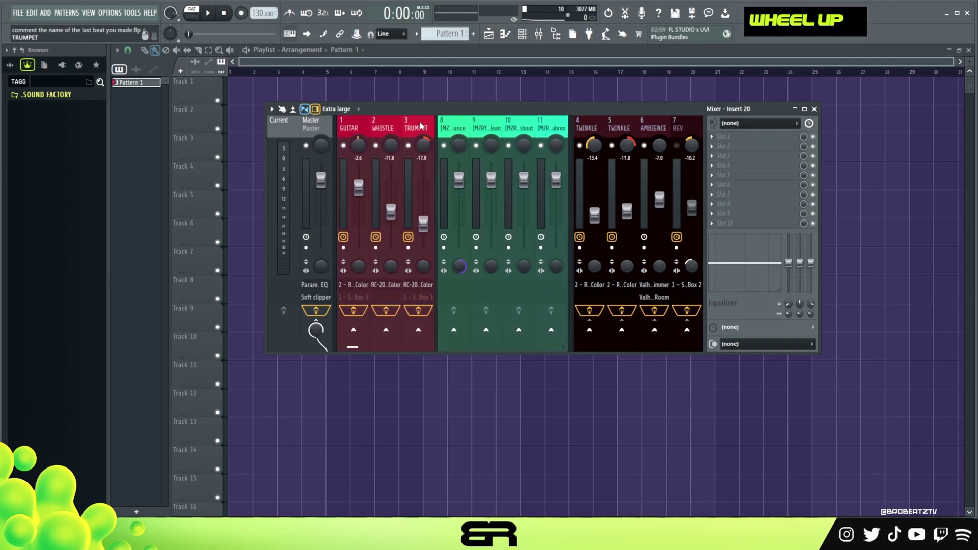
pyautogui.click(344, 129)
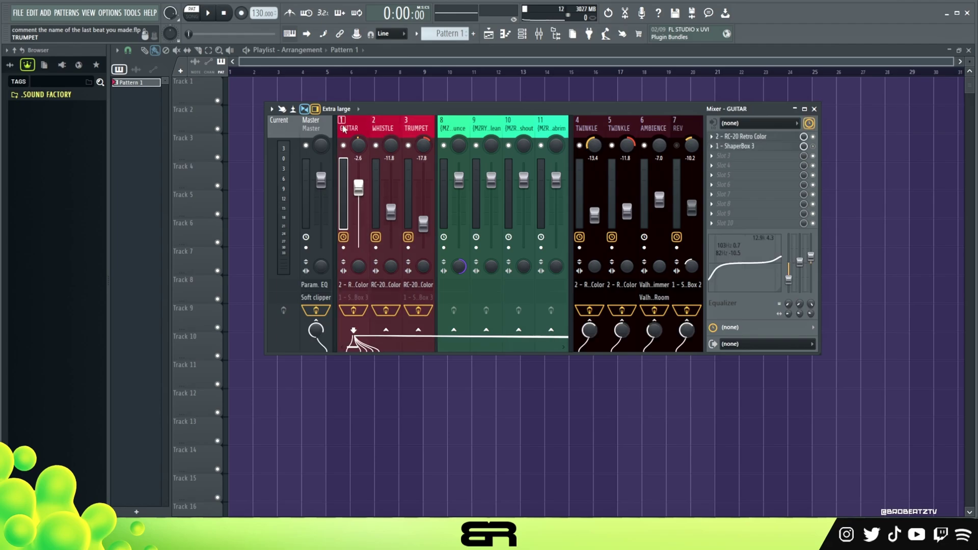
pyautogui.click(747, 136)
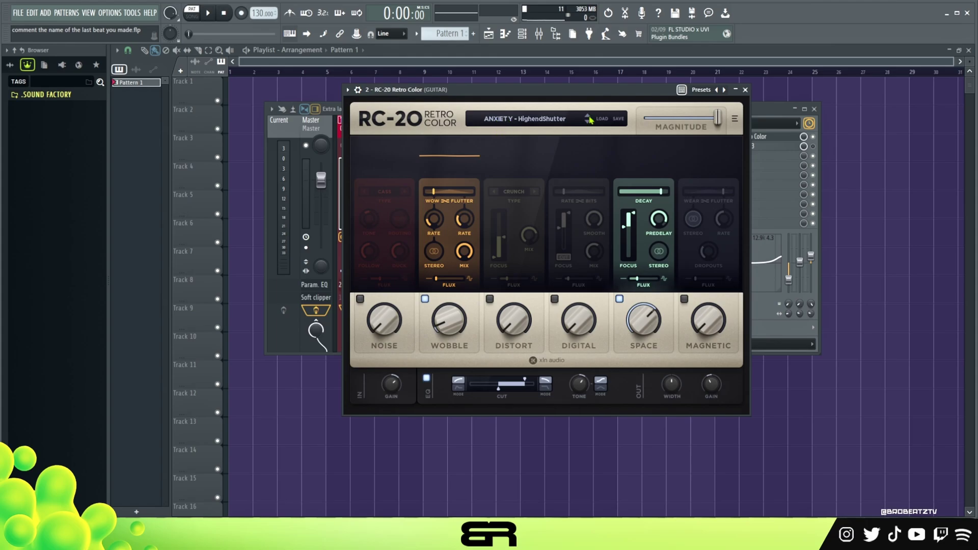
pyautogui.click(745, 90)
pyautogui.click(383, 128)
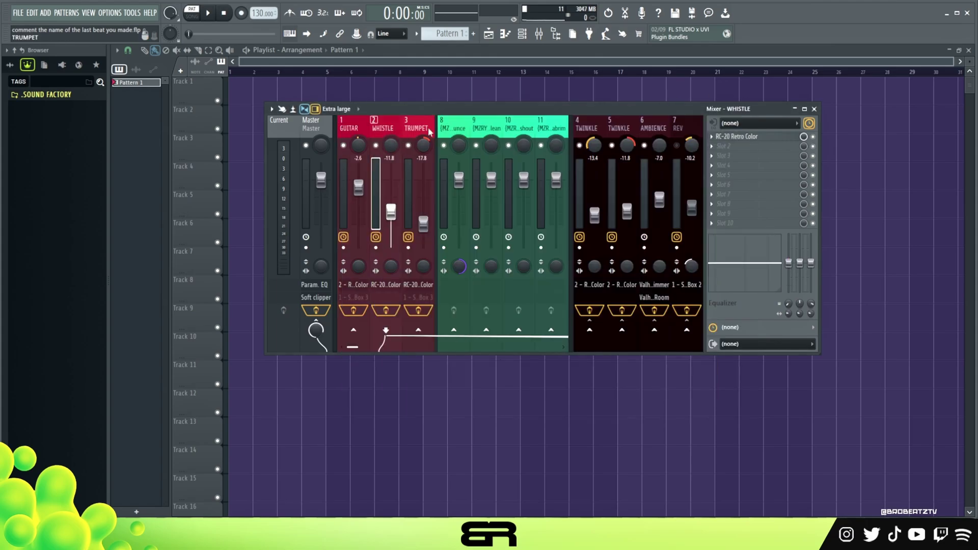
pyautogui.click(753, 140)
pyautogui.click(695, 100)
# Step: In the TRUMPET track's RC-20 Retro Color, confirm the CINEMA - HonkiTonki preset and set the Space amount to 46%
pyautogui.press('Right')
pyautogui.click(750, 139)
pyautogui.moveTo(441, 178); pyautogui.dragTo(500, 115)
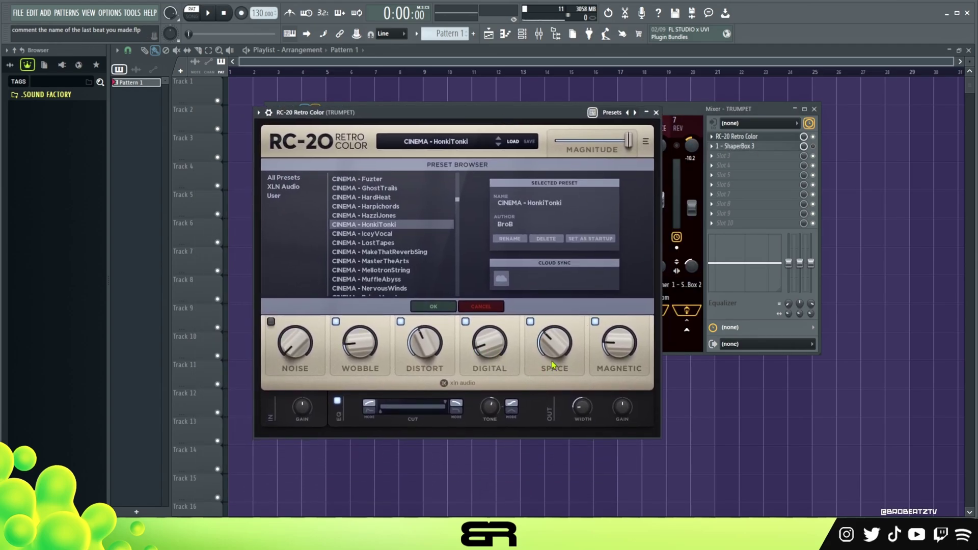
pyautogui.click(433, 307)
pyautogui.moveTo(553, 337); pyautogui.dragTo(556, 319)
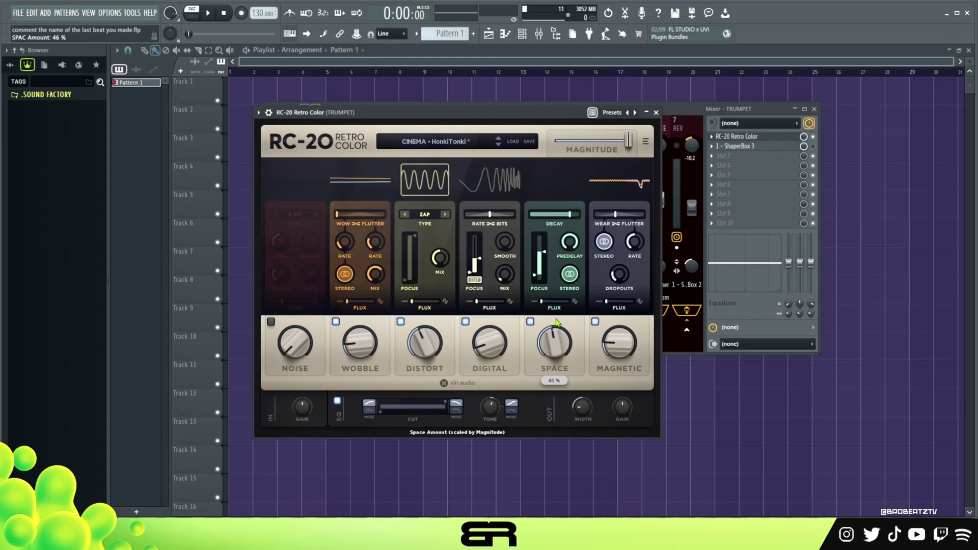
pyautogui.click(656, 112)
# Step: During playback, pan the WHISTLE track left and set its volume to -8.9 dB and the TRUMPET track's volume to -17.3 dB
pyautogui.press('space')
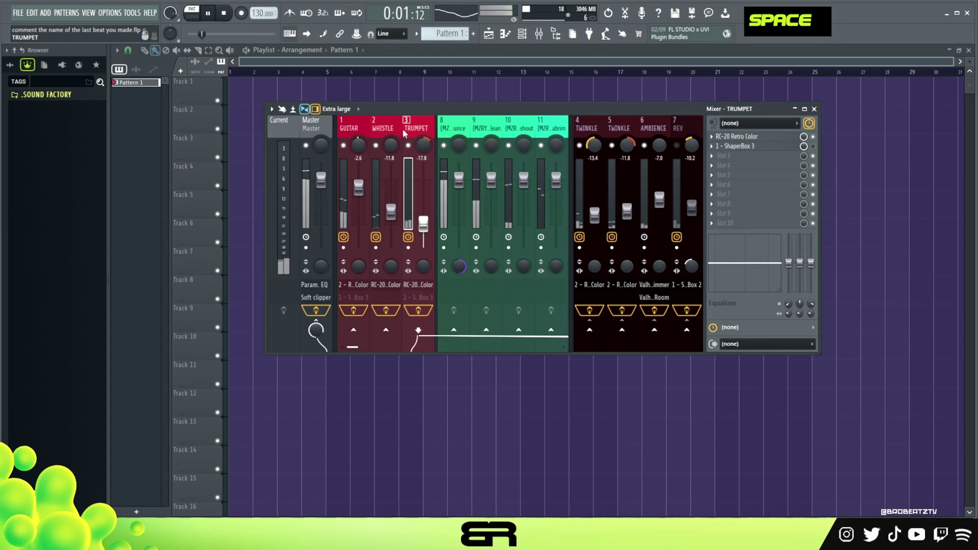
pyautogui.press('space')
pyautogui.click(391, 145)
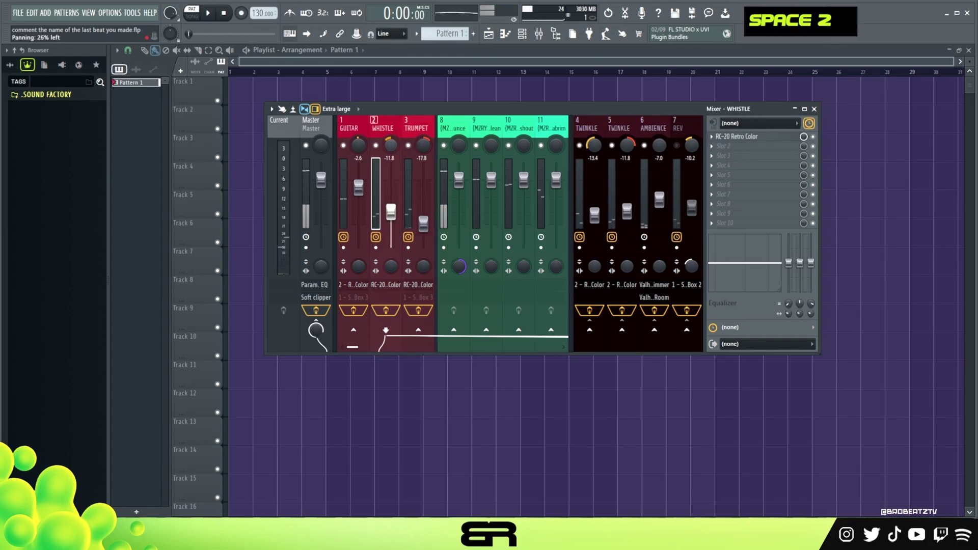
pyautogui.press('space')
pyautogui.scroll(2, 389, 181)
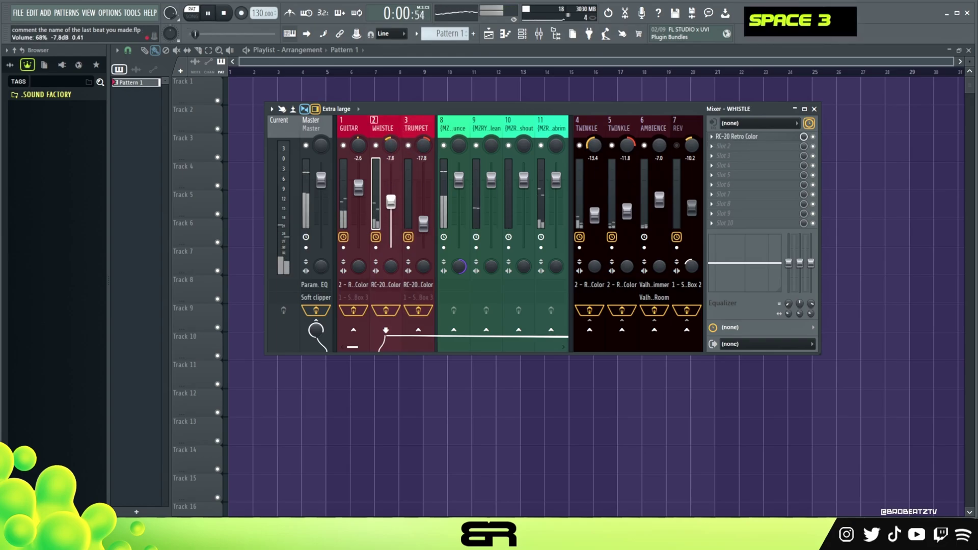
pyautogui.scroll(2, 389, 180)
pyautogui.press('space')
pyautogui.press('space')
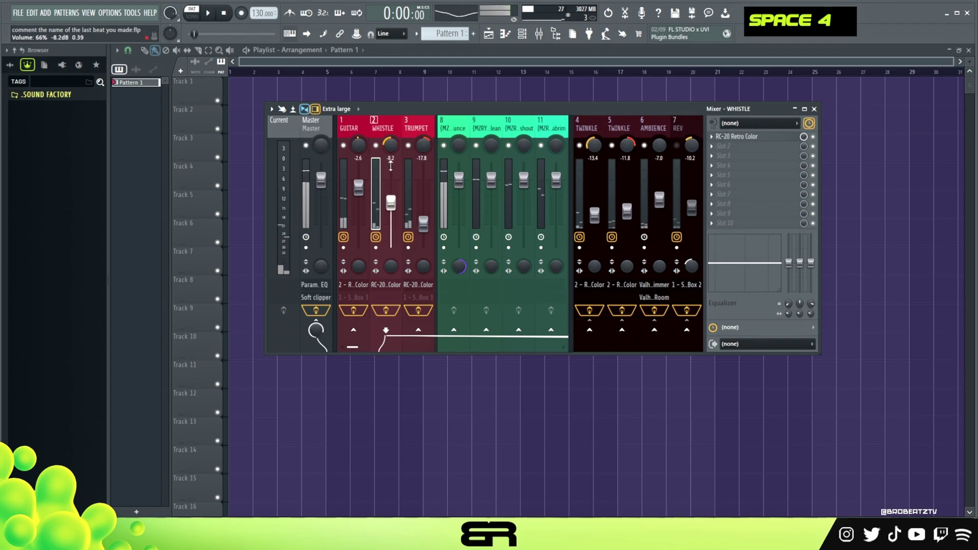
pyautogui.moveTo(391, 202); pyautogui.dragTo(423, 223)
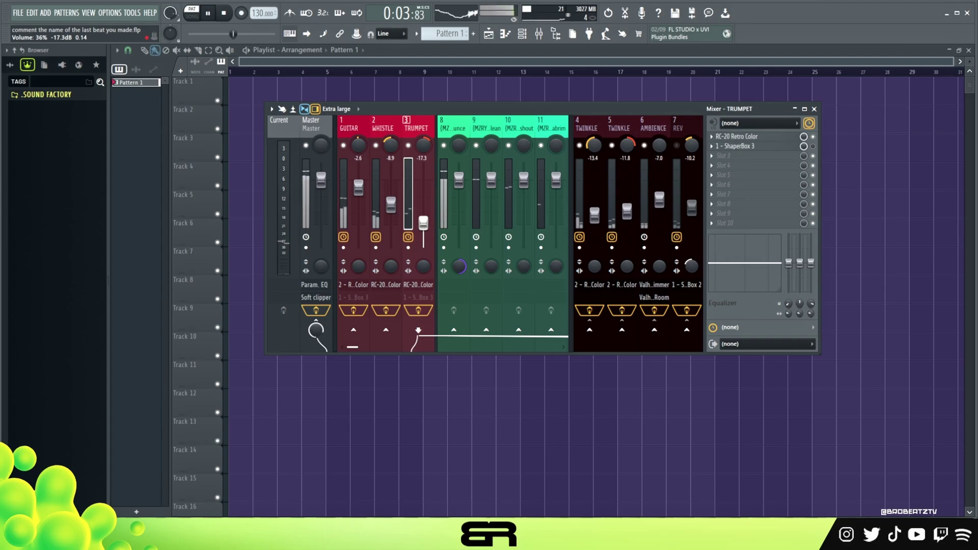
pyautogui.press('space')
# Step: Enable ShaperBox 3 on the GUITAR and TRUMPET mixer tracks and open each instance to check its time curve
pyautogui.click(349, 127)
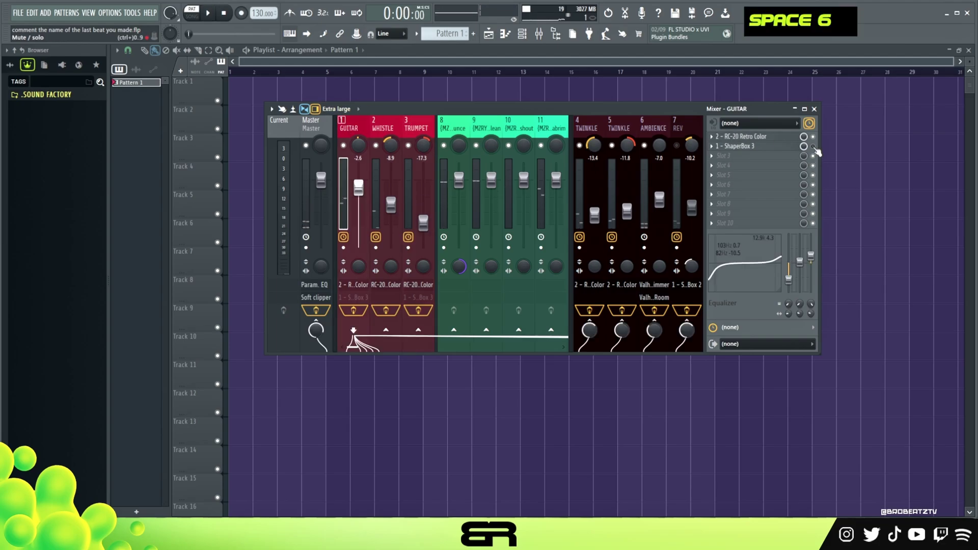
pyautogui.doubleClick(760, 147)
pyautogui.moveTo(446, 161); pyautogui.dragTo(583, 156)
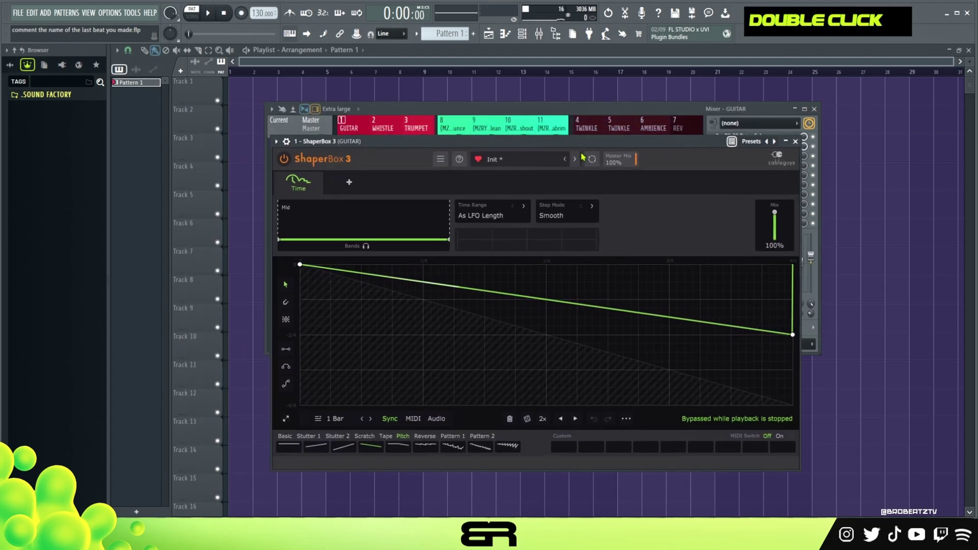
pyautogui.click(795, 142)
pyautogui.click(416, 131)
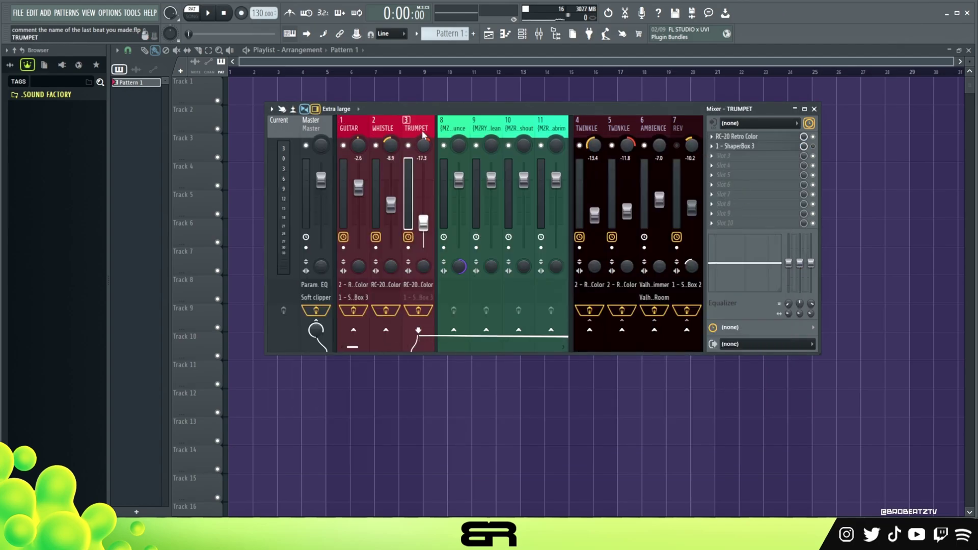
pyautogui.doubleClick(768, 147)
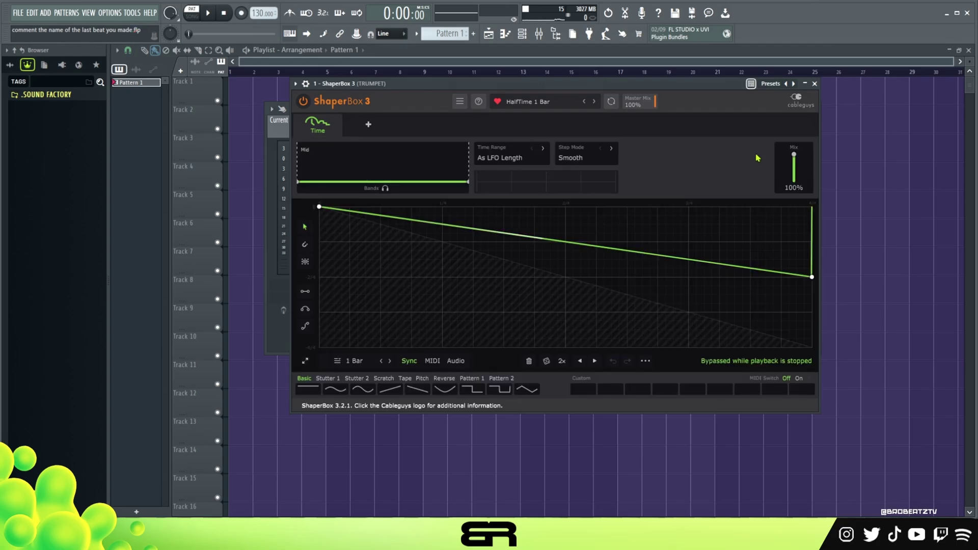
pyautogui.click(815, 84)
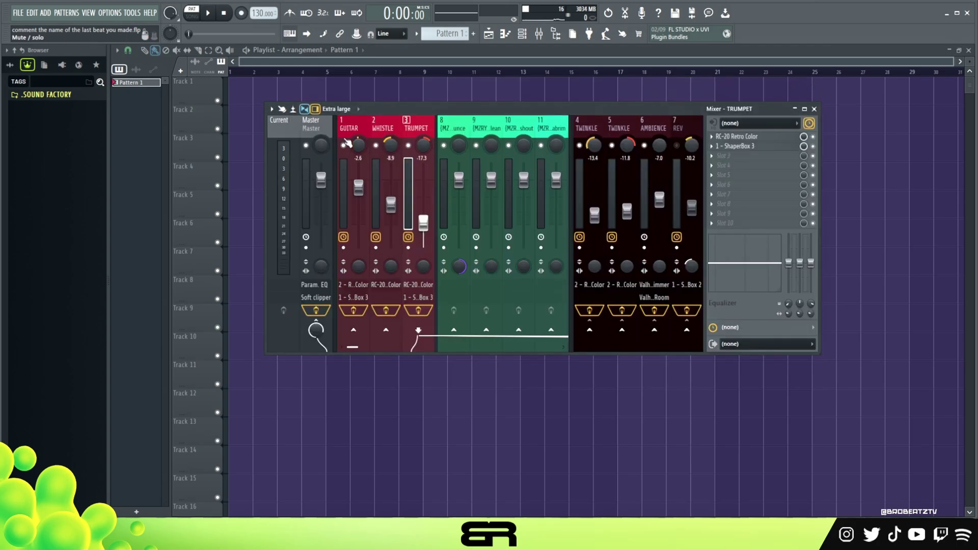
# Step: Play the beat, mute the 808 Pounce track, and switch the TWINKLE, AMBIENCE and 808 tracks off and back on
pyautogui.press('space')
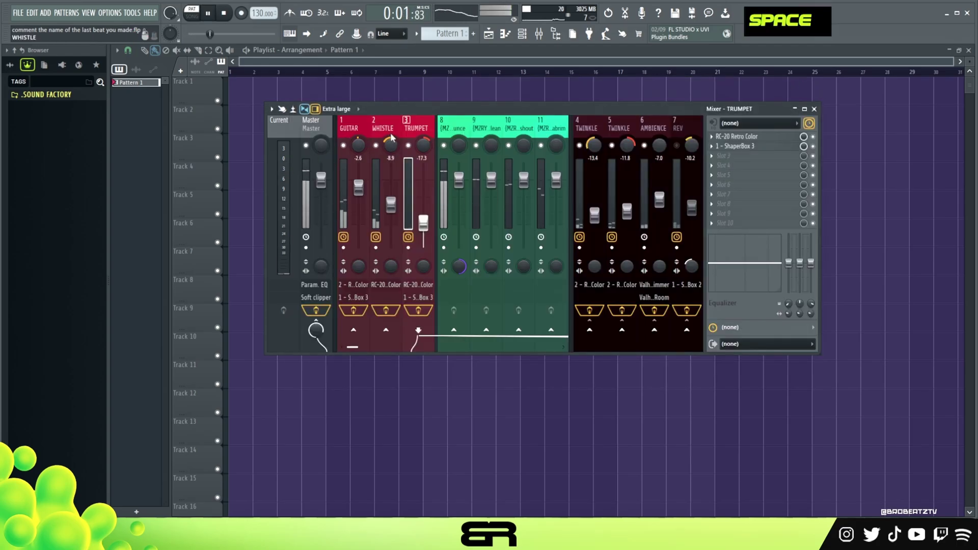
pyautogui.click(443, 146)
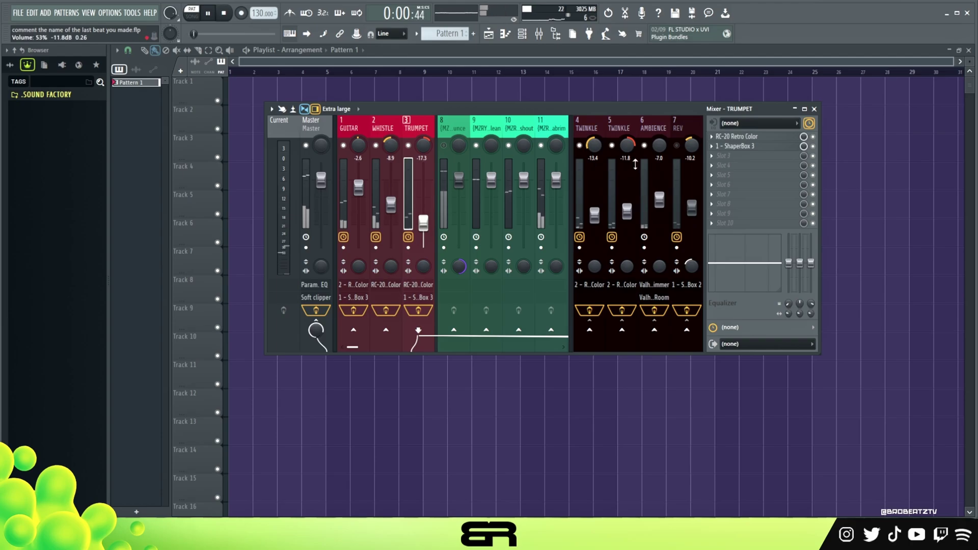
pyautogui.press('space')
pyautogui.click(643, 146)
pyautogui.click(611, 146)
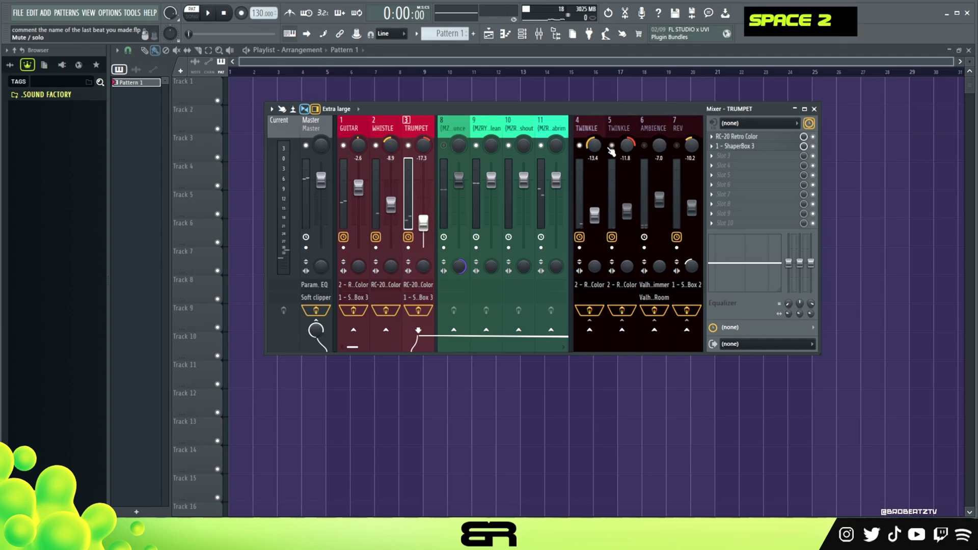
pyautogui.click(579, 146)
pyautogui.click(579, 146)
pyautogui.click(612, 146)
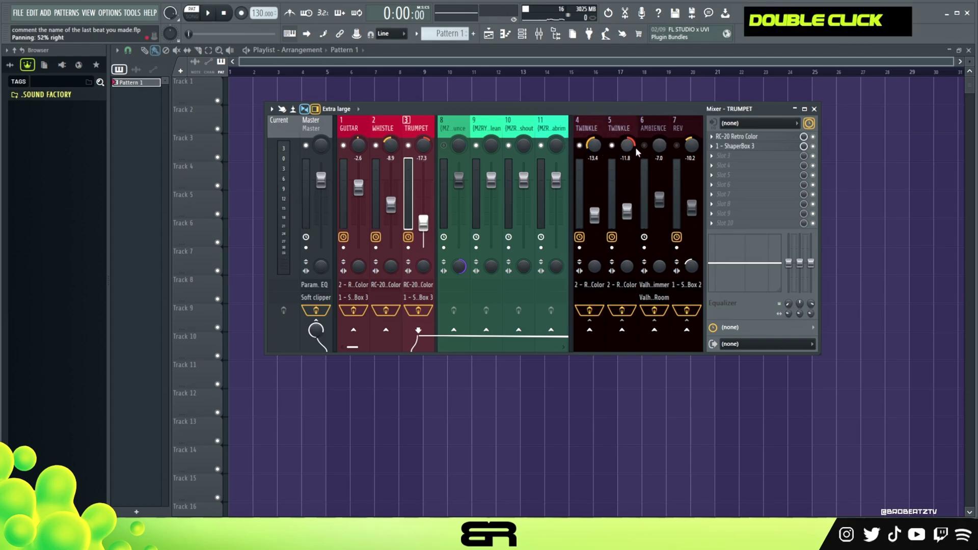
pyautogui.click(644, 146)
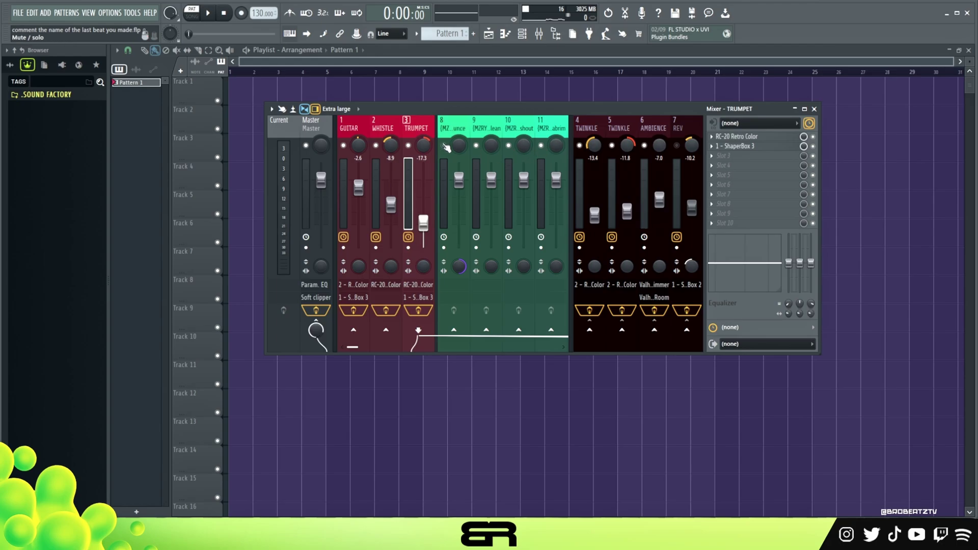
# Step: Play the full beat and examine the Fruity soft clipper and Fruity parametric EQ on the Master track
pyautogui.press('space')
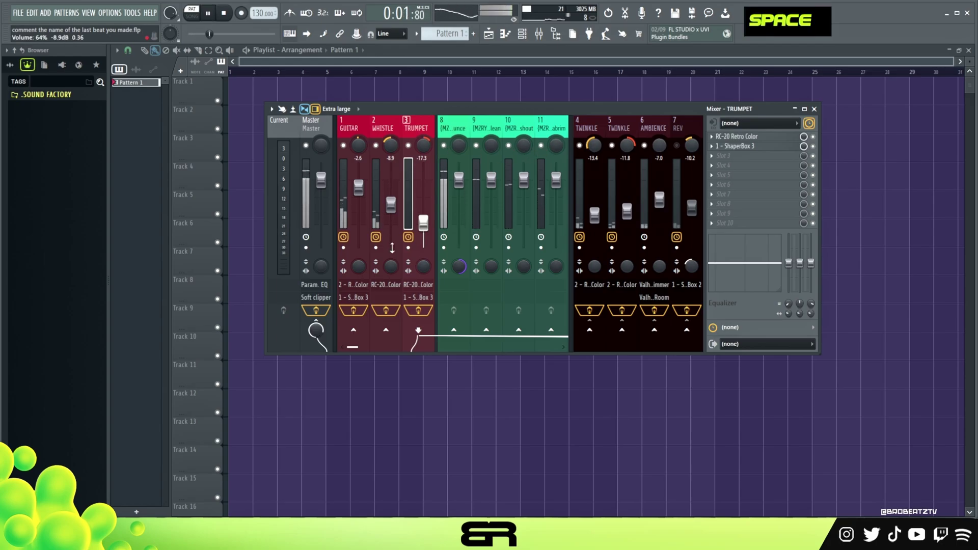
pyautogui.click(311, 125)
pyautogui.press('space')
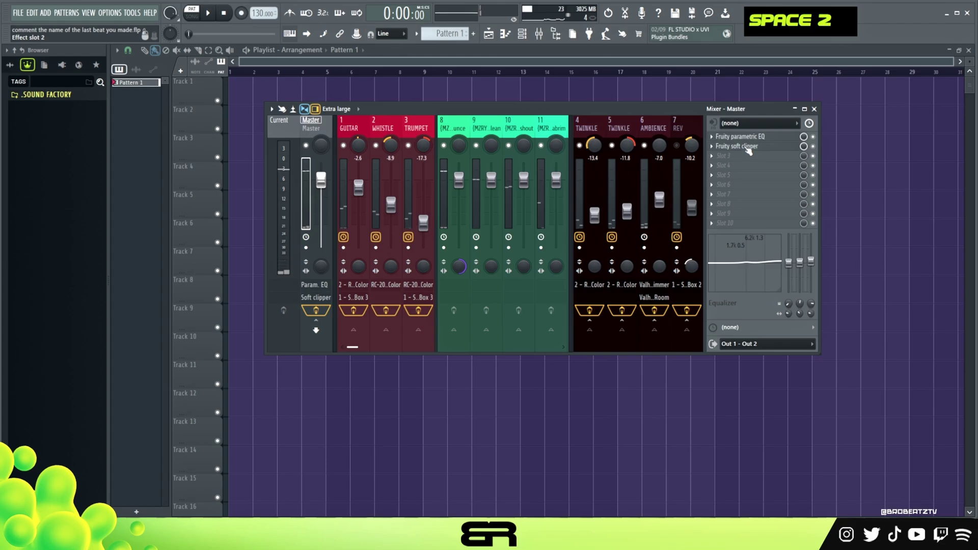
pyautogui.click(748, 147)
pyautogui.moveTo(239, 98); pyautogui.dragTo(601, 157)
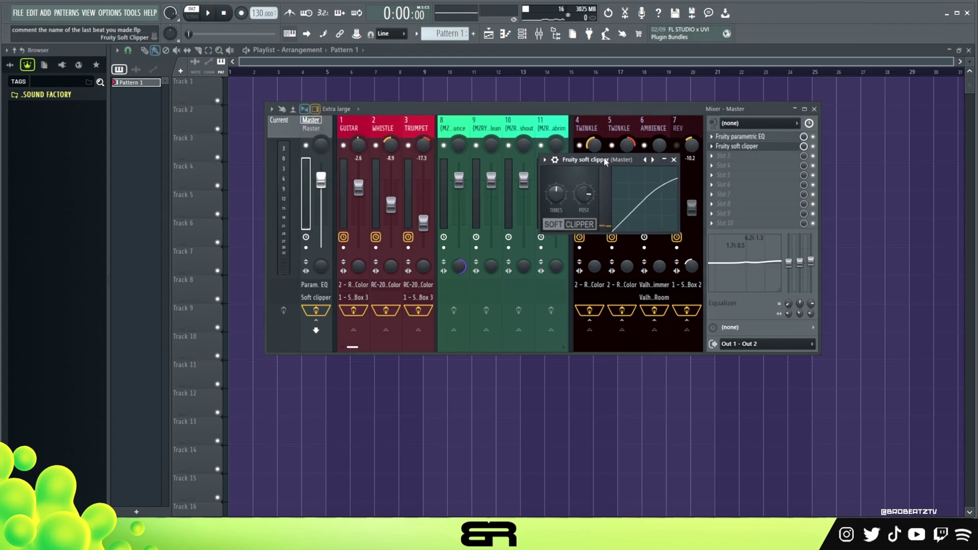
pyautogui.moveTo(605, 162); pyautogui.dragTo(541, 146)
pyautogui.click(753, 137)
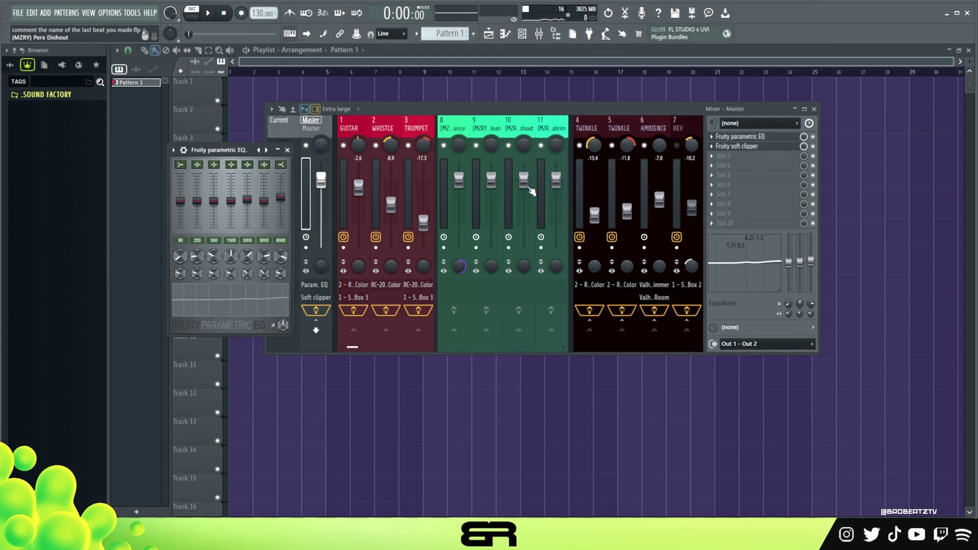
pyautogui.moveTo(226, 148); pyautogui.dragTo(525, 121)
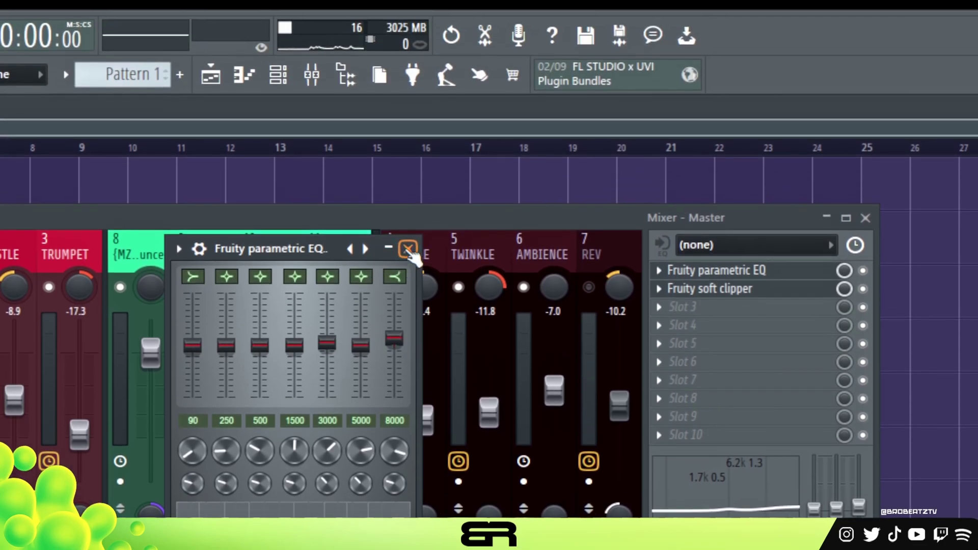
# Step: During playback of the beat, switch off ShaperBox 3 on the TRUMPET mixer track and set the track's volume to -14.1 dB
pyautogui.click(408, 162)
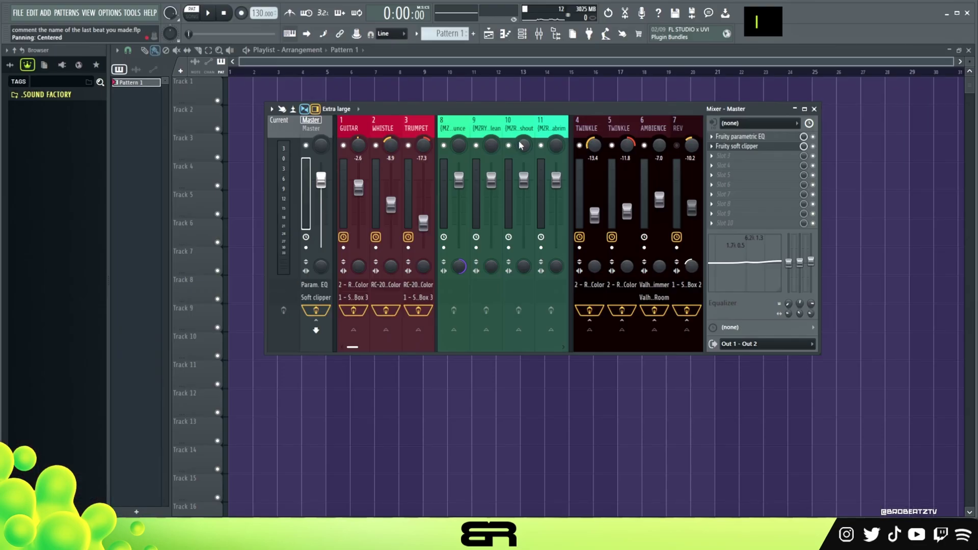
pyautogui.press('space')
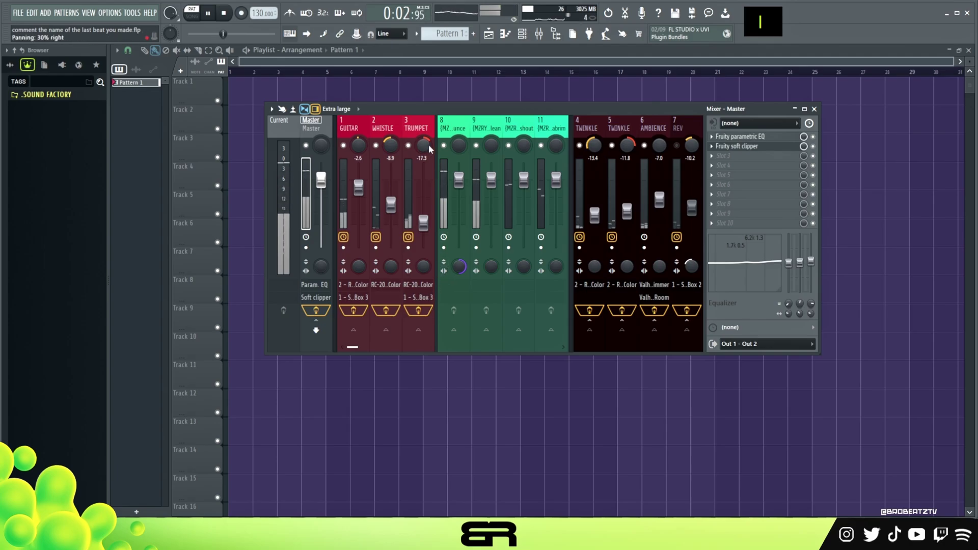
pyautogui.click(420, 130)
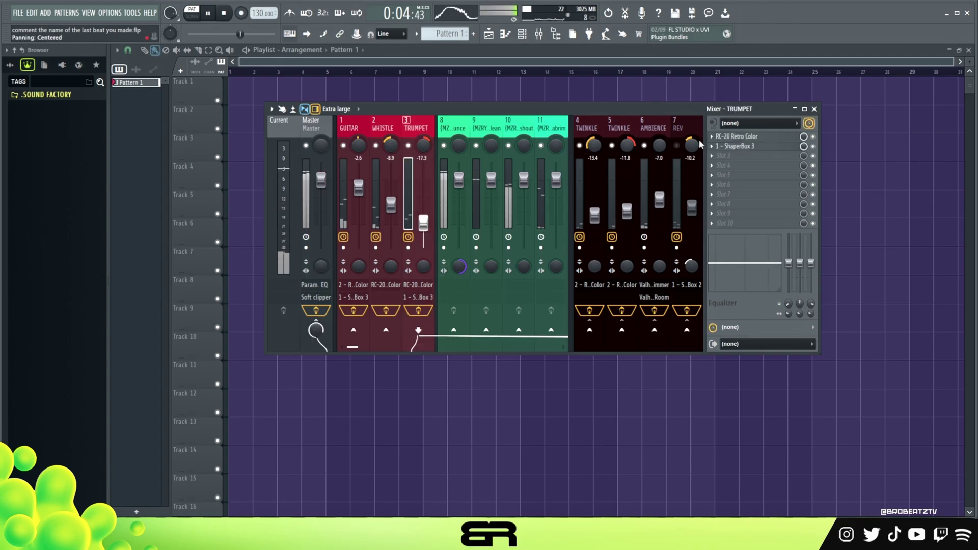
pyautogui.click(813, 147)
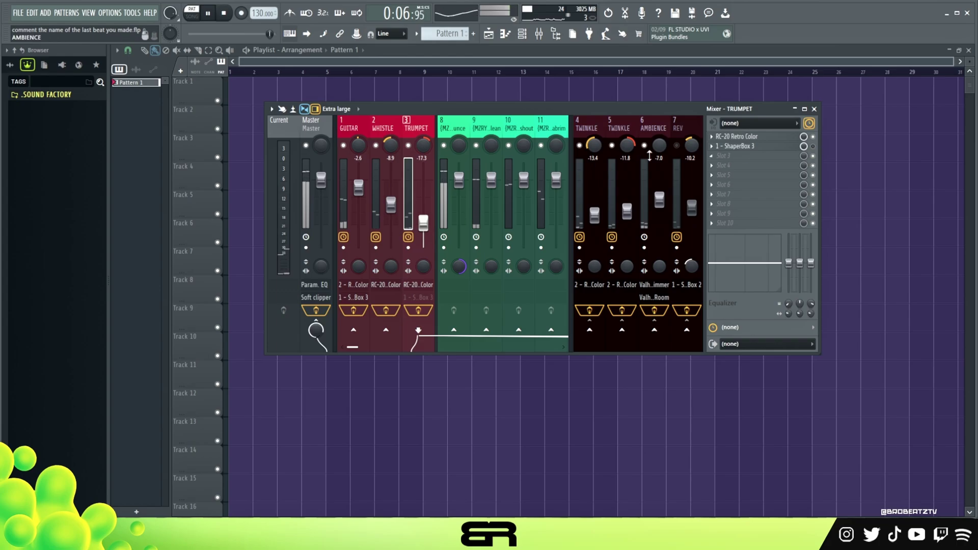
pyautogui.moveTo(423, 224); pyautogui.dragTo(423, 217)
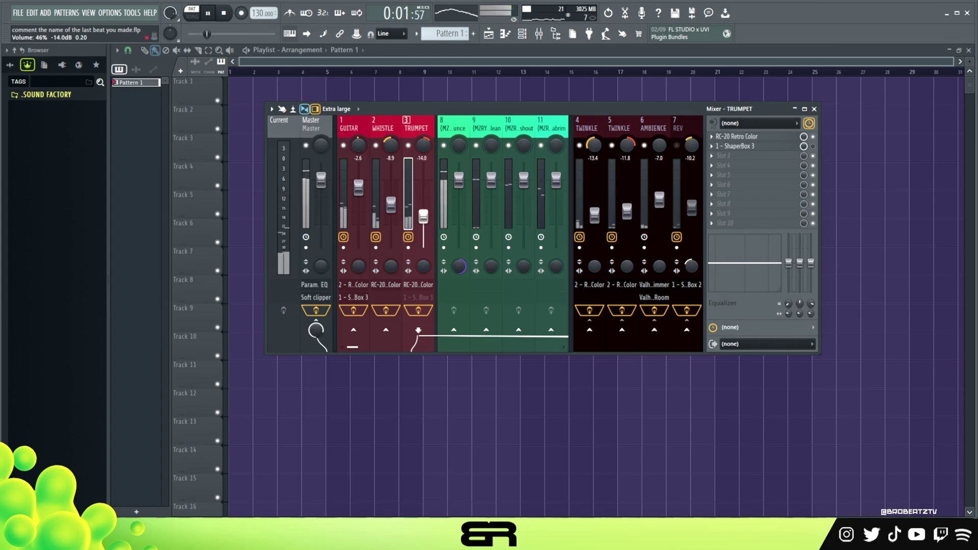
pyautogui.press('space')
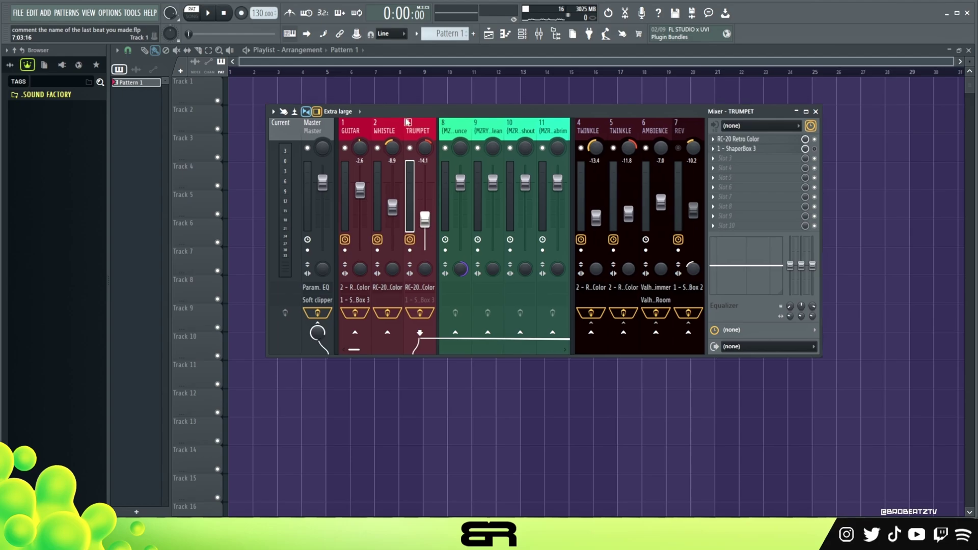
pyautogui.moveTo(342, 104); pyautogui.dragTo(467, 170)
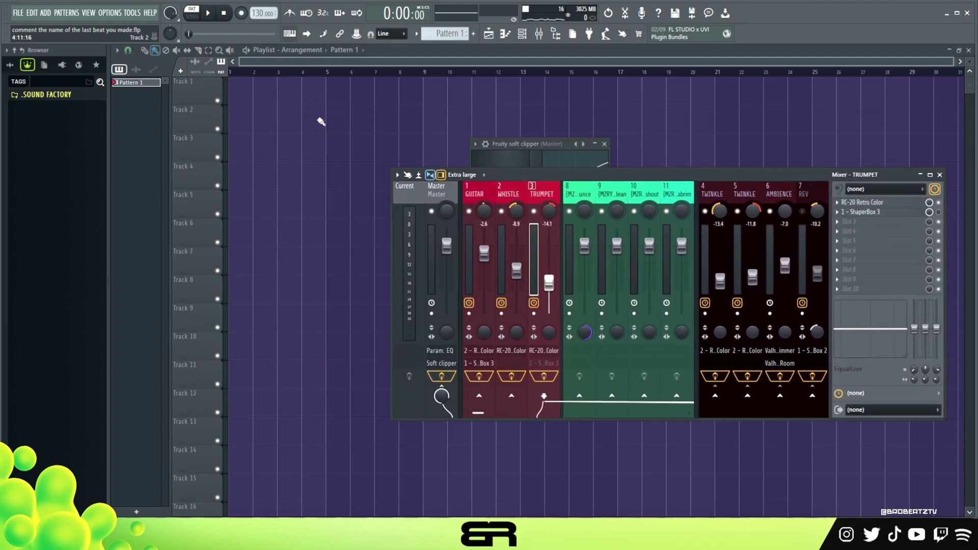
pyautogui.moveTo(564, 175); pyautogui.dragTo(389, 98)
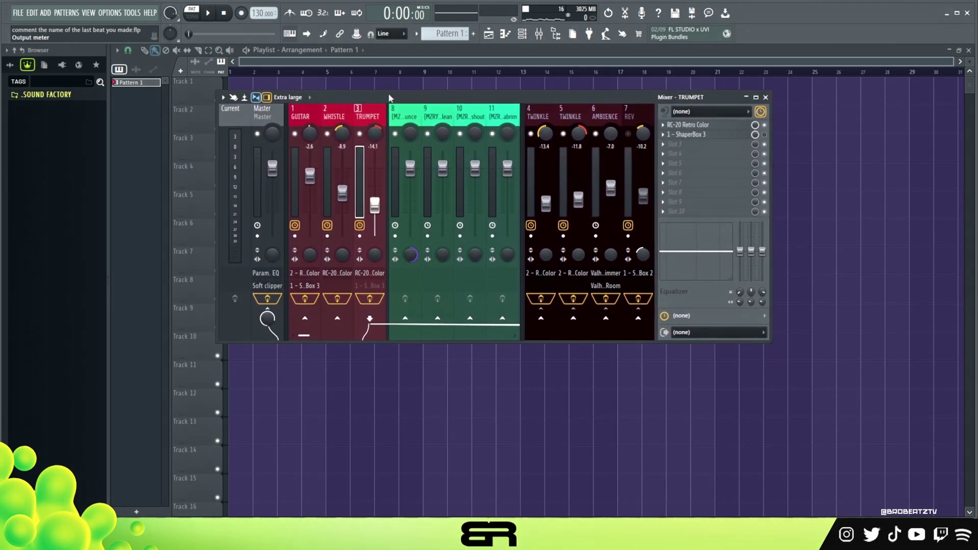